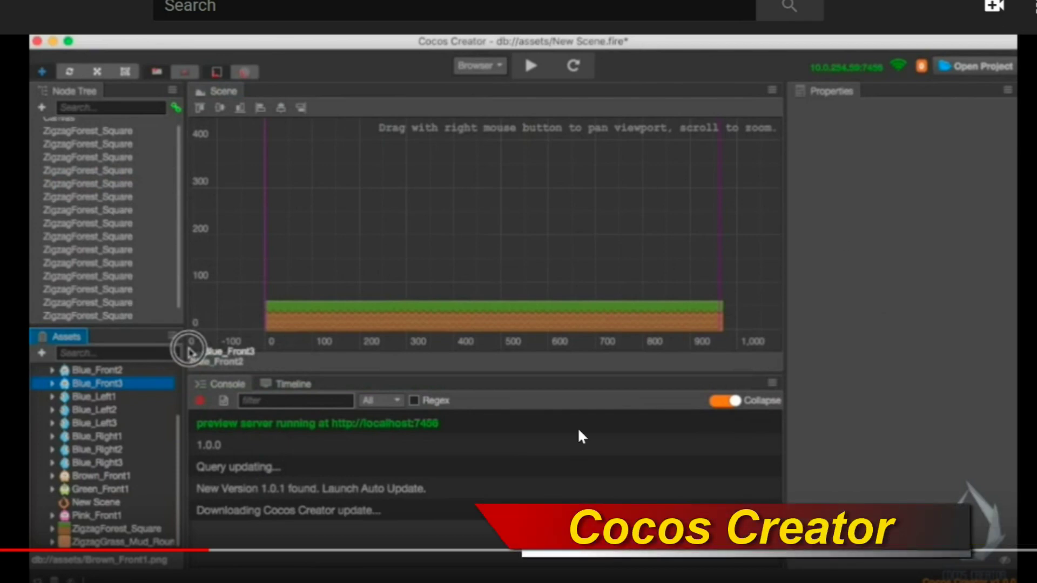
Step: Drag Blue_Front3, Brown_Front1, Green_Front1 and Pink_Front1 from Assets into the Scene
left_click_drag(189, 352, 293, 283)
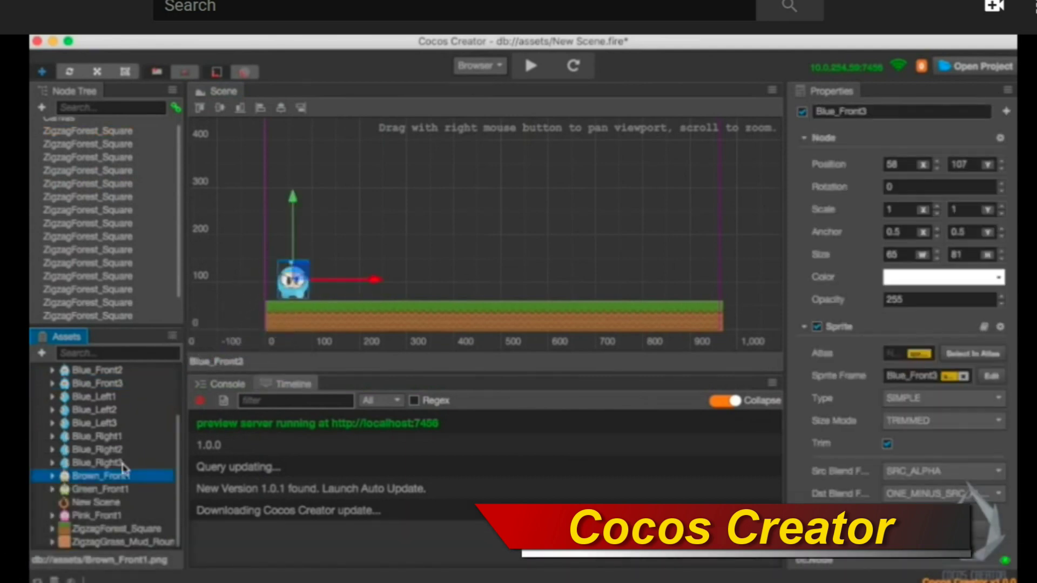
left_click_drag(65, 478, 402, 278)
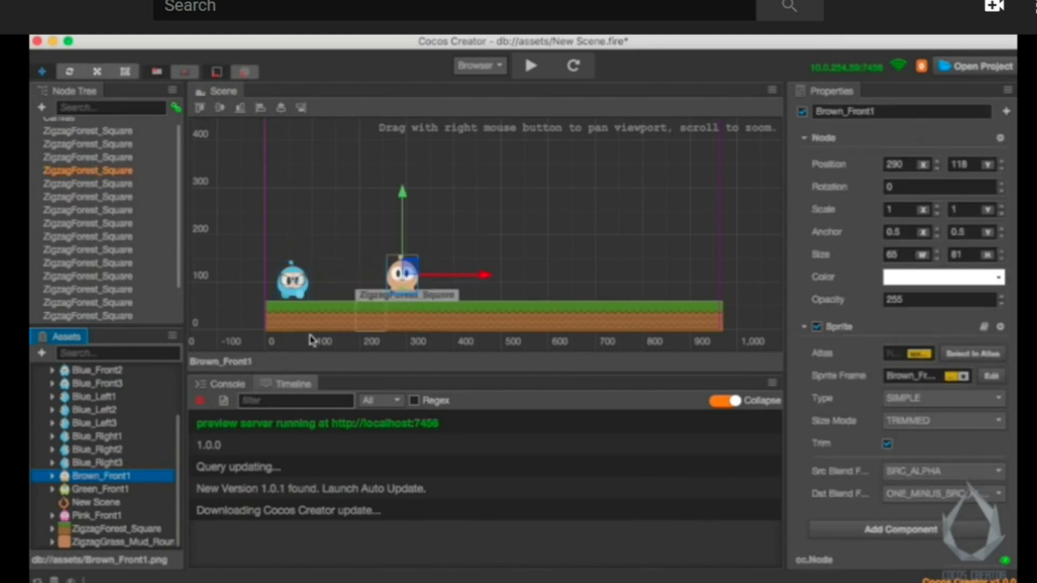
left_click_drag(66, 493, 483, 259)
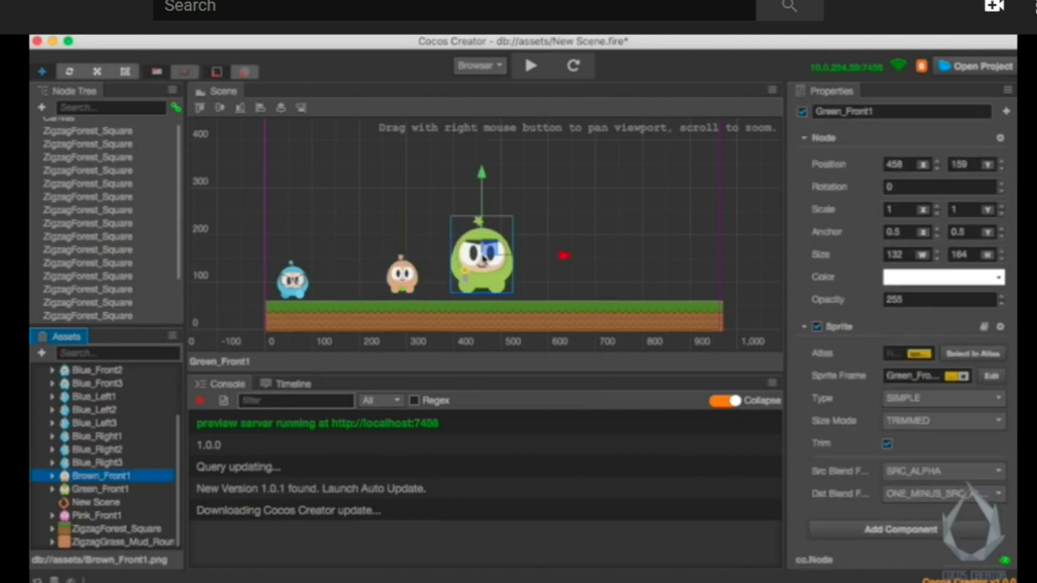
left_click_drag(64, 515, 644, 255)
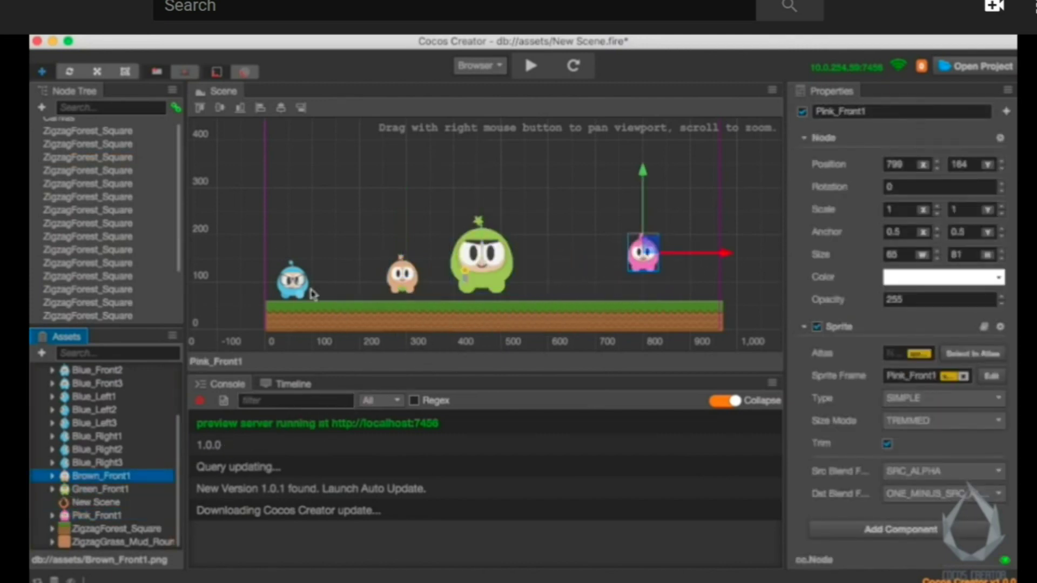
Step: Lower the brown and pink characters so all four stand on the grassy ground
left_click(295, 282)
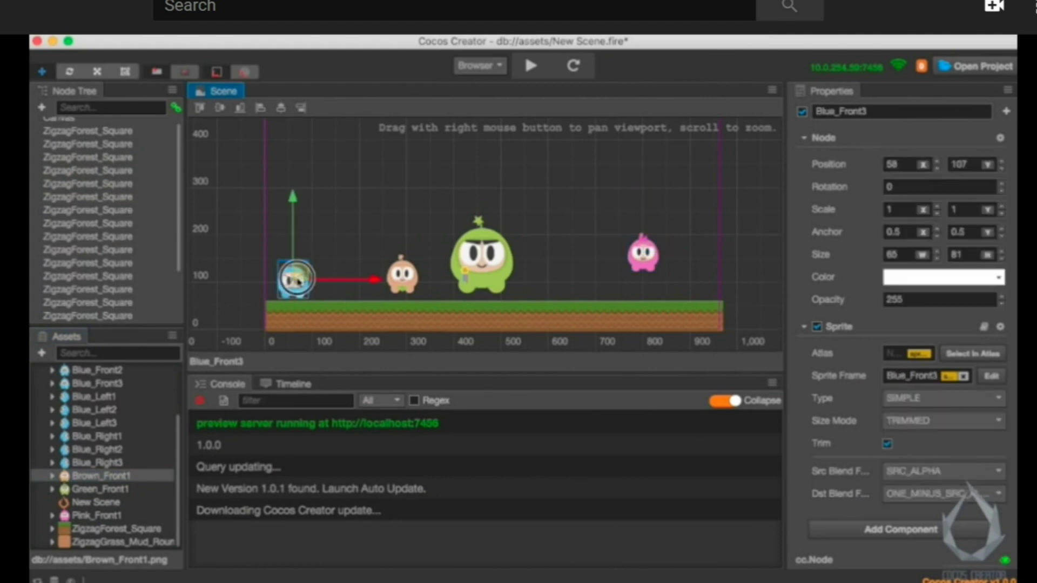
left_click(405, 277)
left_click_drag(406, 278, 407, 282)
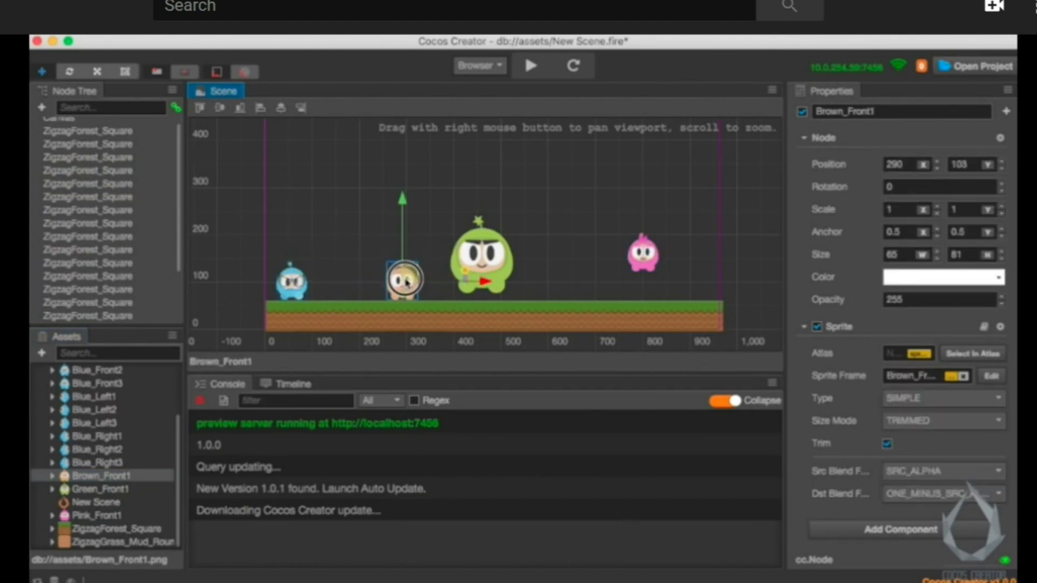
left_click(492, 259)
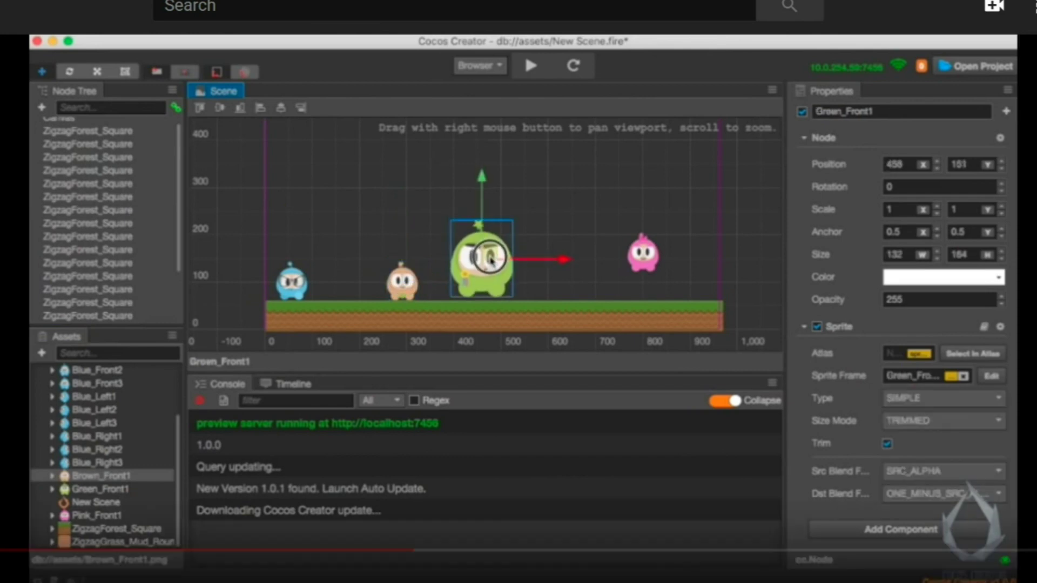
left_click(641, 258)
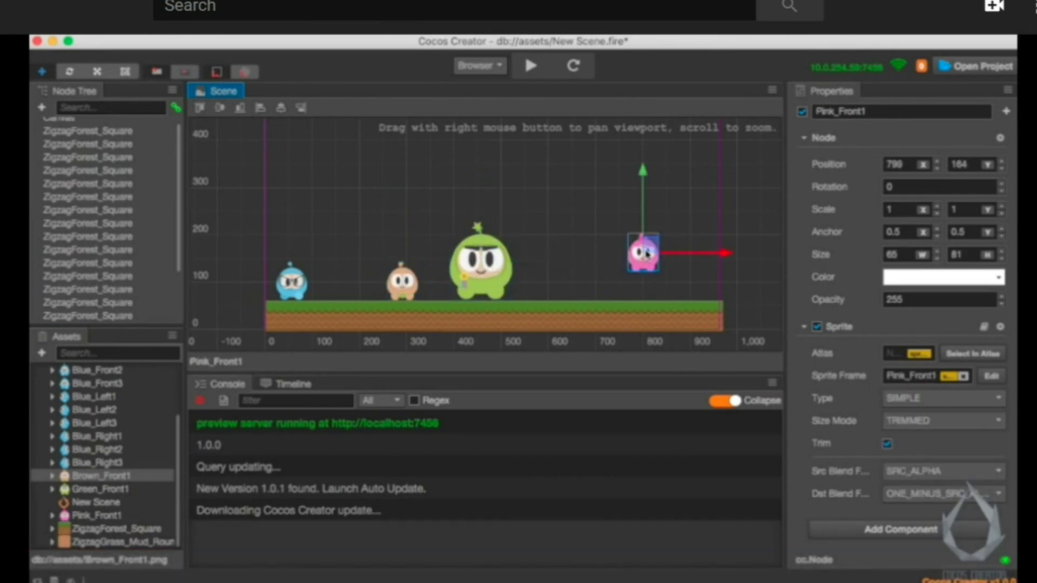
left_click_drag(641, 258, 645, 281)
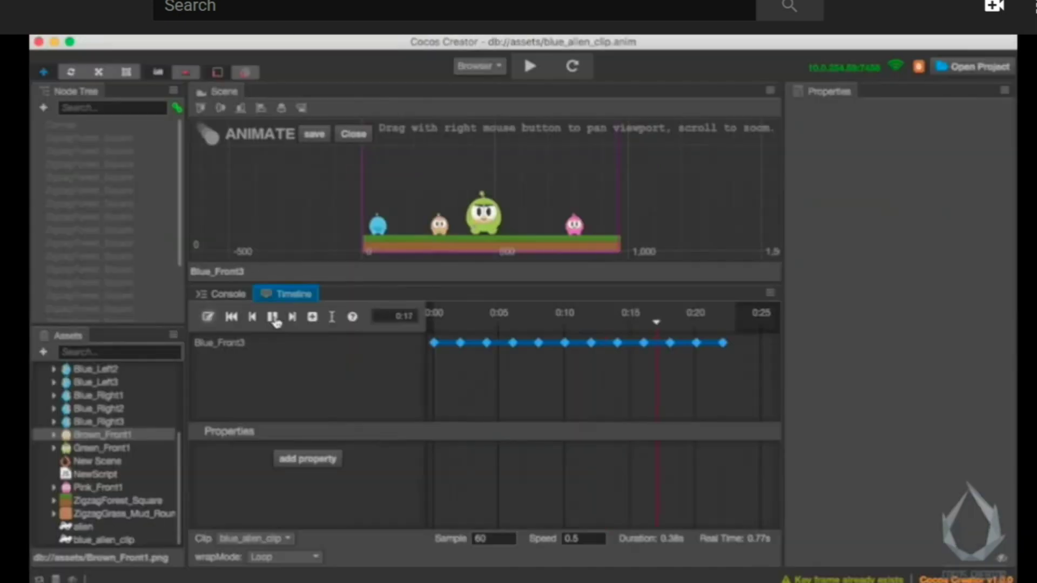
Step: Add an Animation component to the brown character with a new clip named alien
left_click(273, 317)
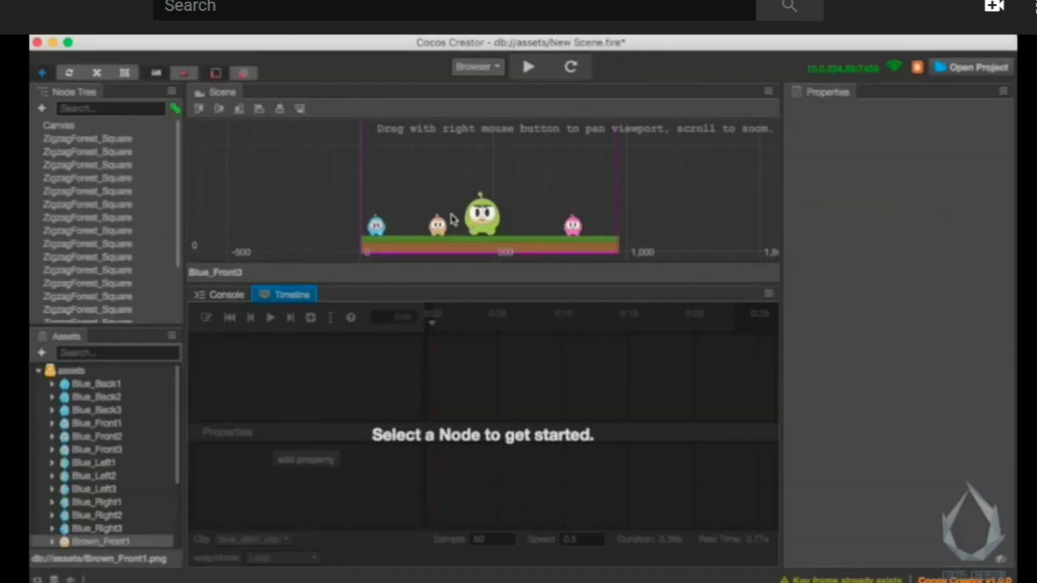
left_click(440, 227)
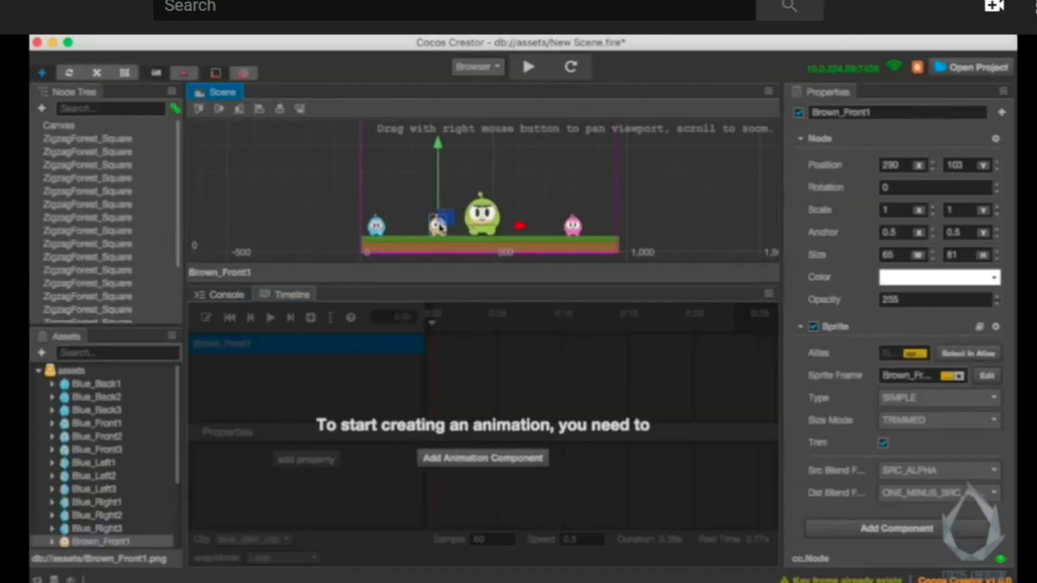
left_click(495, 460)
left_click(499, 458)
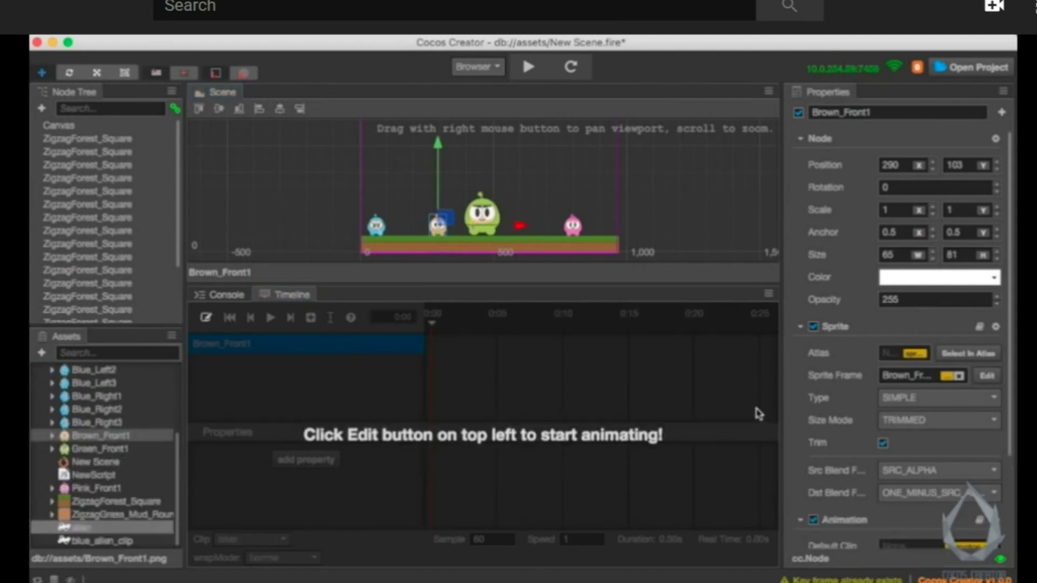
left_click(205, 318)
Step: Key the position: raise the character at 0:05 and return it to the ground at 0:10
left_click(307, 457)
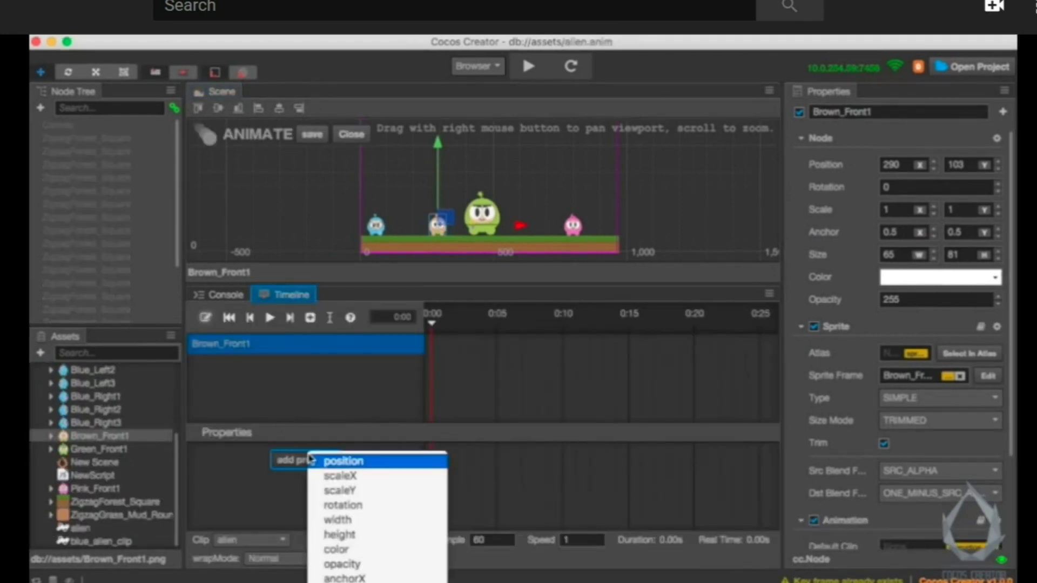
left_click(331, 462)
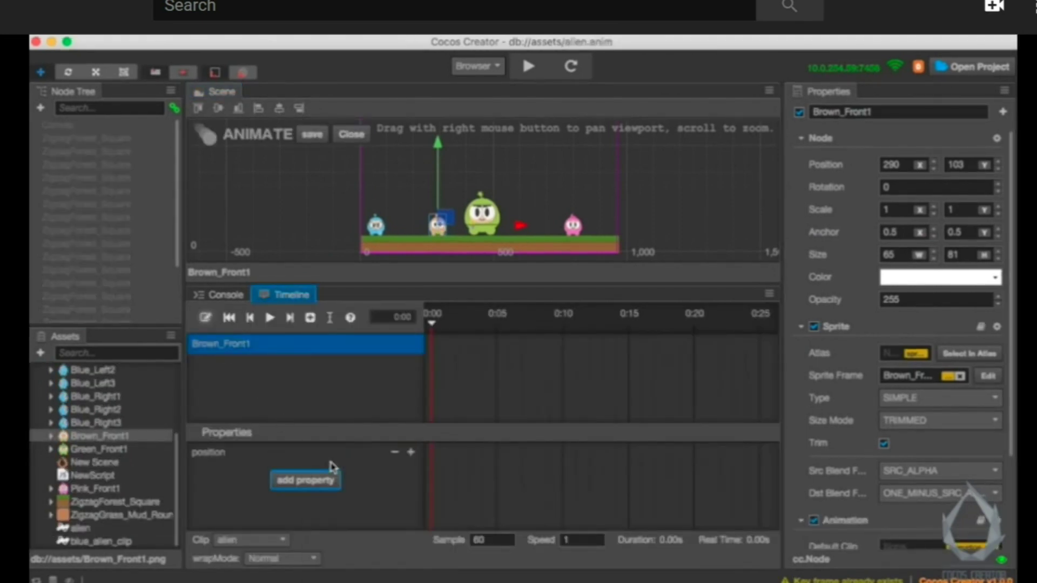
left_click_drag(433, 318, 495, 323)
left_click(413, 452)
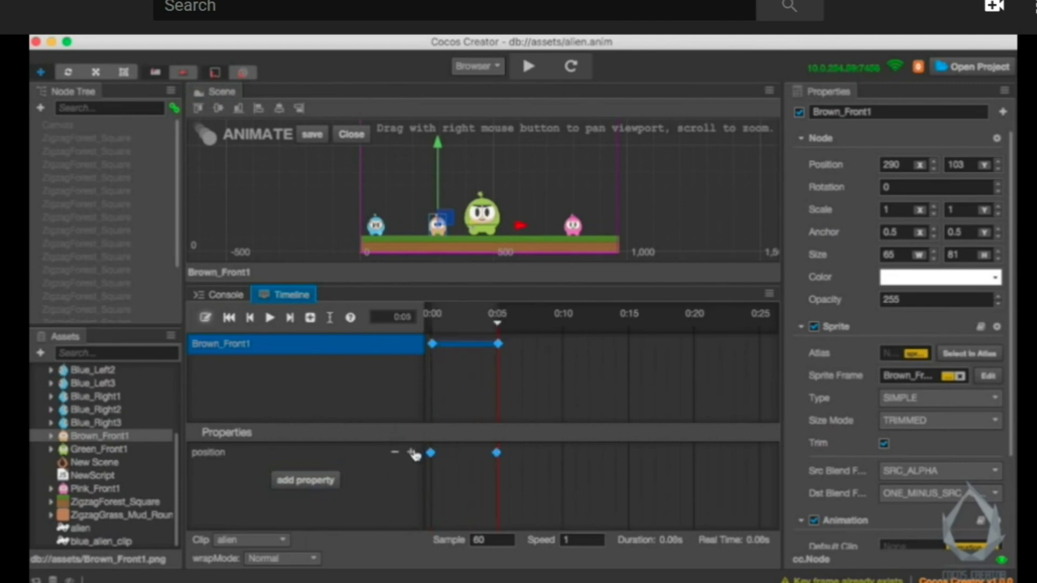
left_click_drag(441, 224, 442, 181)
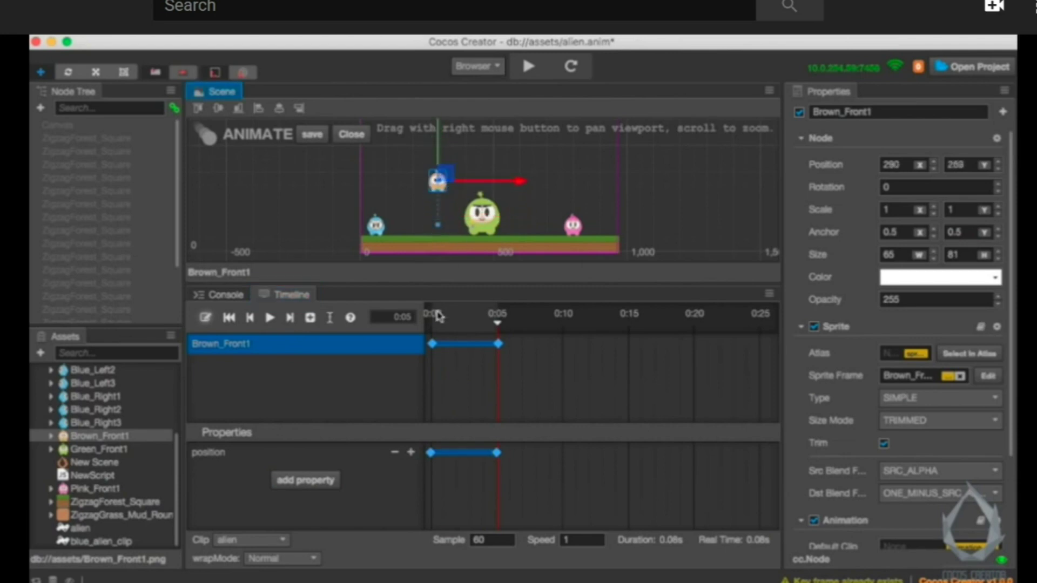
left_click_drag(497, 324, 556, 326)
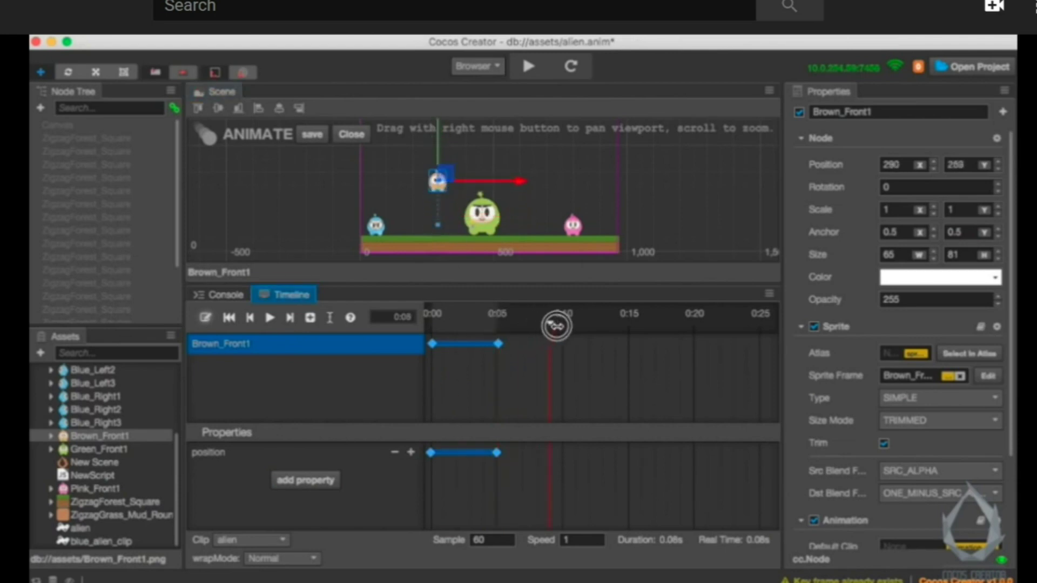
left_click(410, 451)
left_click_drag(439, 182, 444, 223)
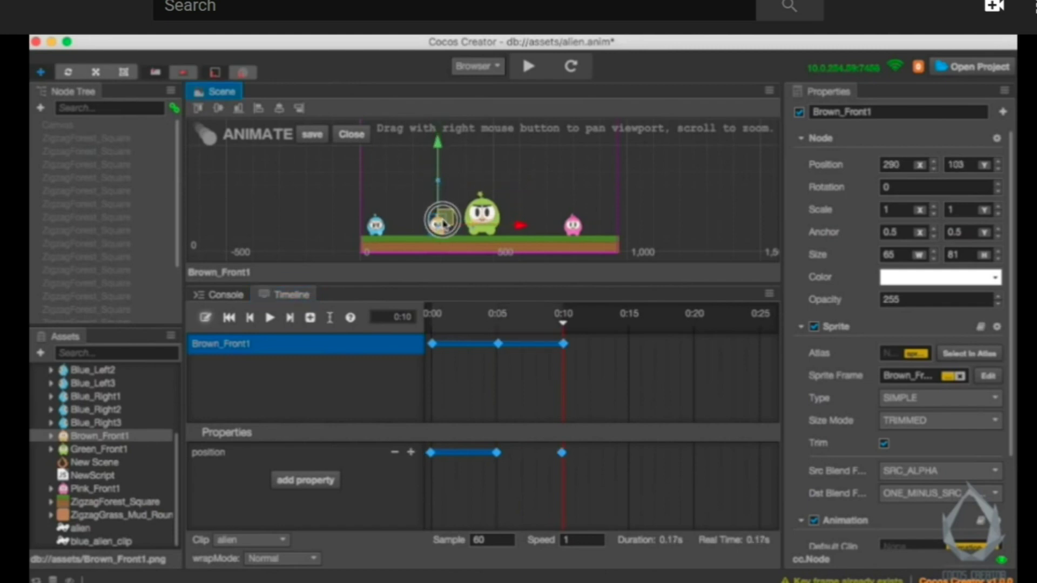
Step: Set the alien clip's wrap mode to Loop and play the hop animation
left_click(313, 558)
left_click(300, 502)
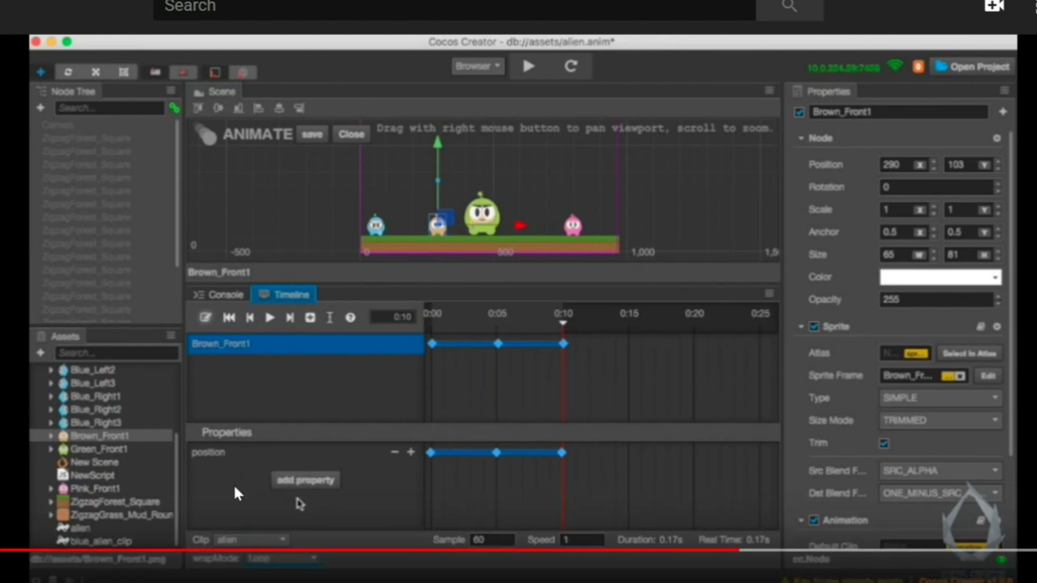
left_click(270, 318)
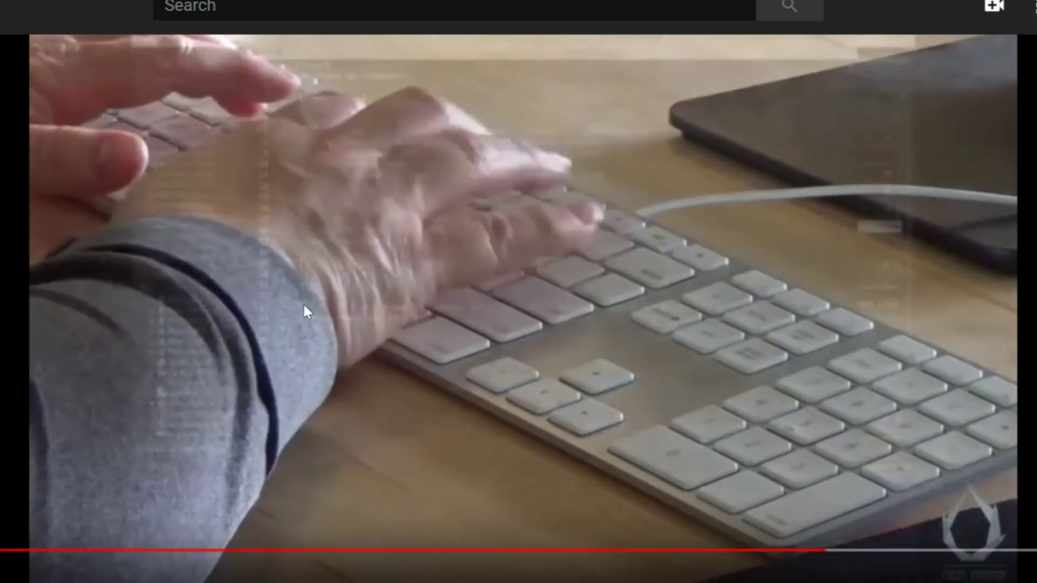
Step: Bring up cocos2d-x.org/download listing Cocos Creator v2.1.0, v2.0.7 and v1.10.2 installers
left_click(156, 97)
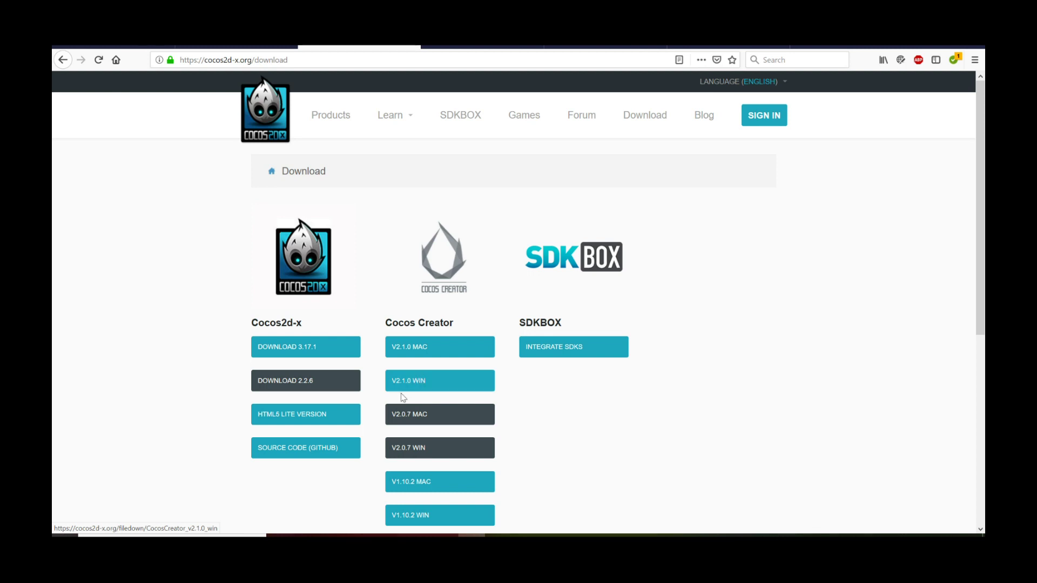
Step: Look over the WeChat Mini Games publishing docs, then move on to the Creature_WebGL repository
left_click(488, 48)
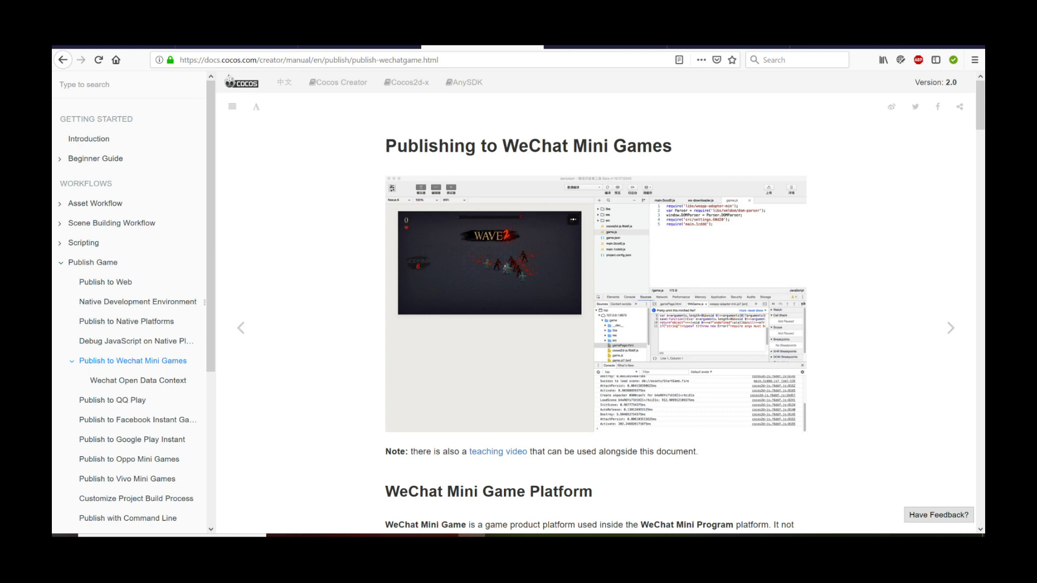
scroll(592, 199, "down", 8)
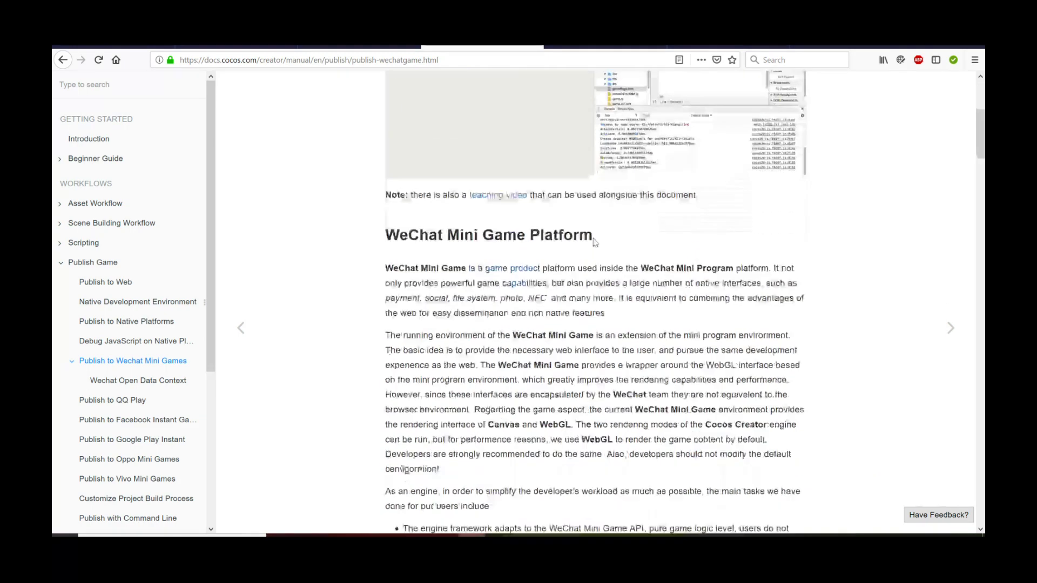
left_click_drag(980, 170, 982, 324)
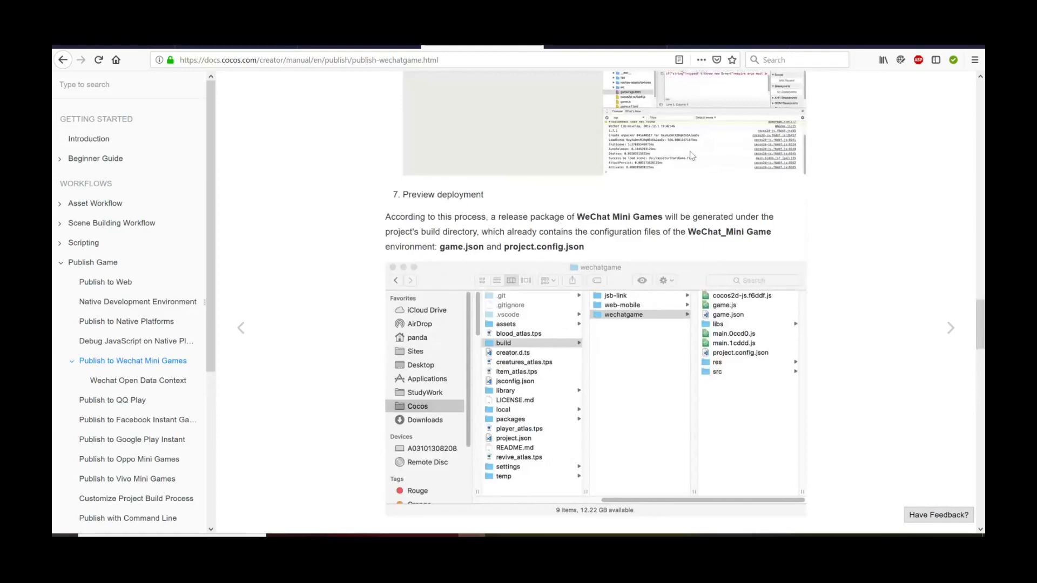
left_click(615, 47)
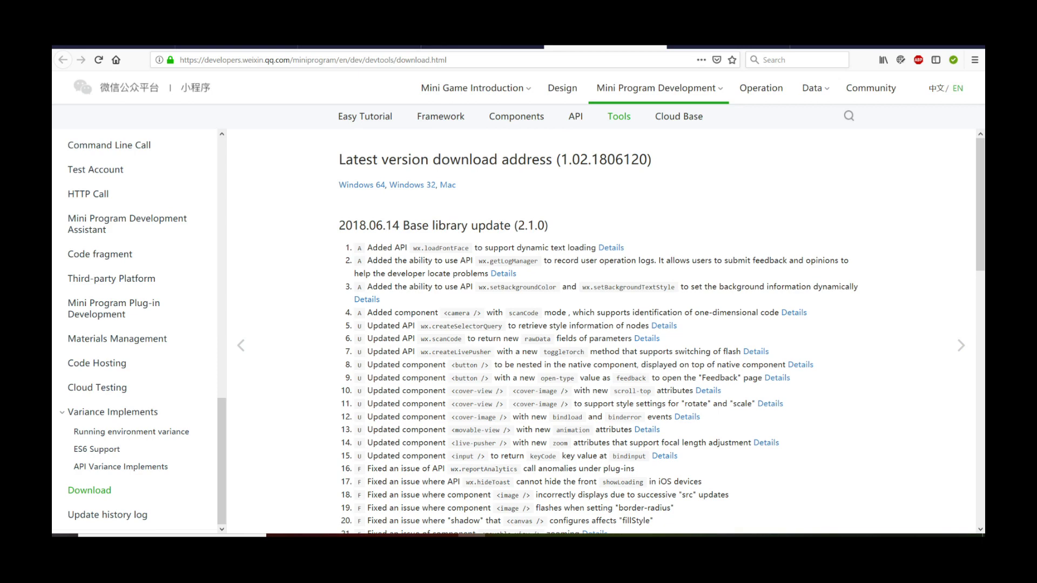
left_click(728, 47)
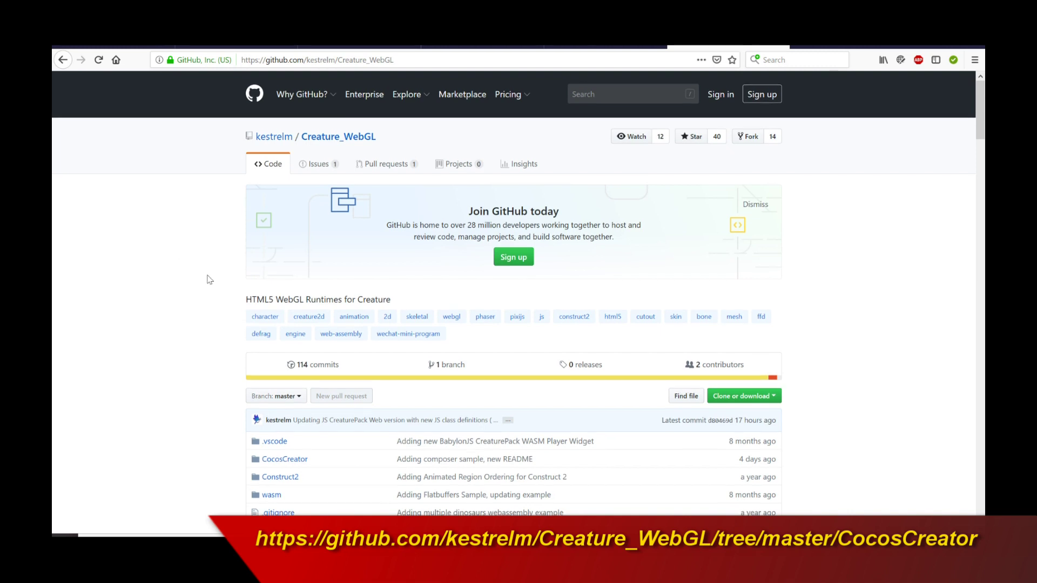
Step: Open the CocosCreator folder and scroll down to its CreaturePack for Cocos Creator README
scroll(209, 280, "down", 2)
scroll(208, 282, "up", 2)
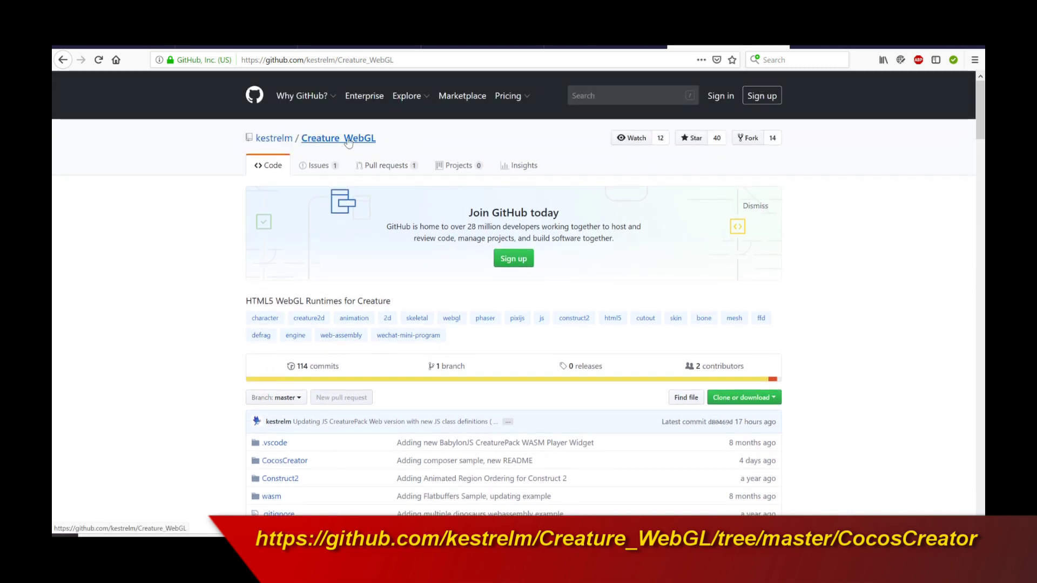
scroll(302, 259, "down", 2)
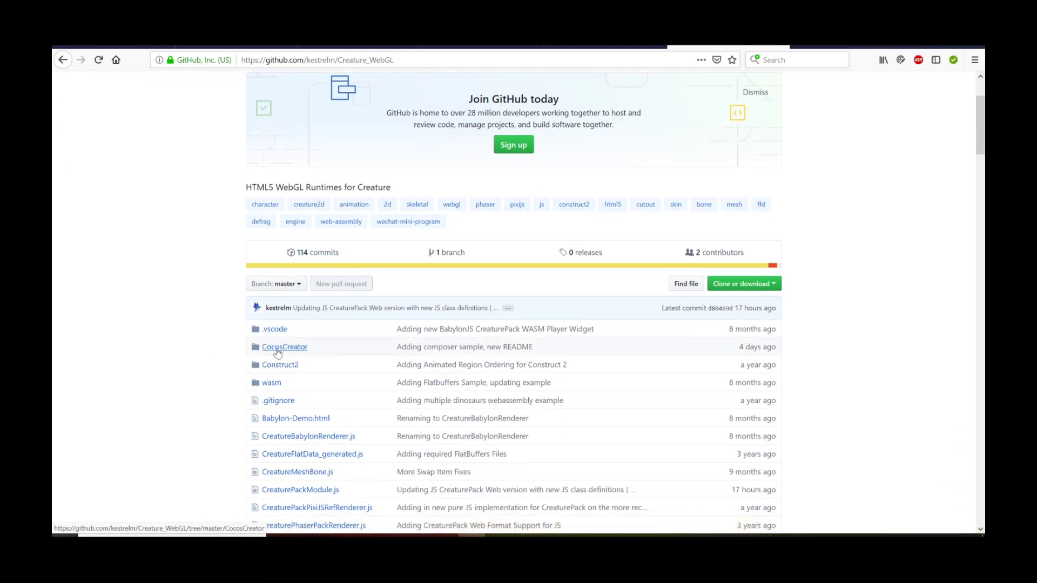
left_click(284, 348)
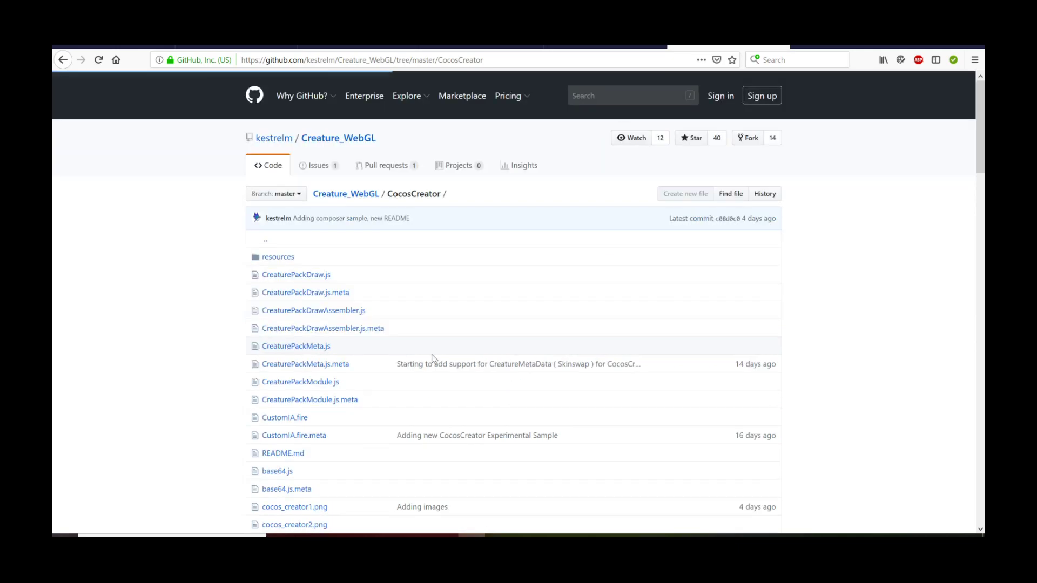
scroll(775, 322, "down", 15)
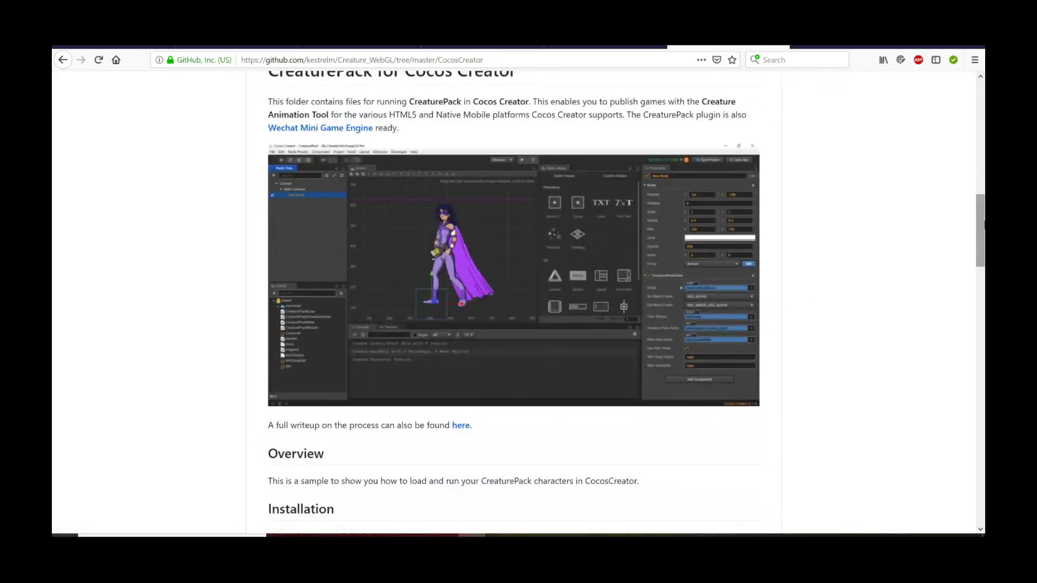
left_click_drag(982, 224, 980, 203)
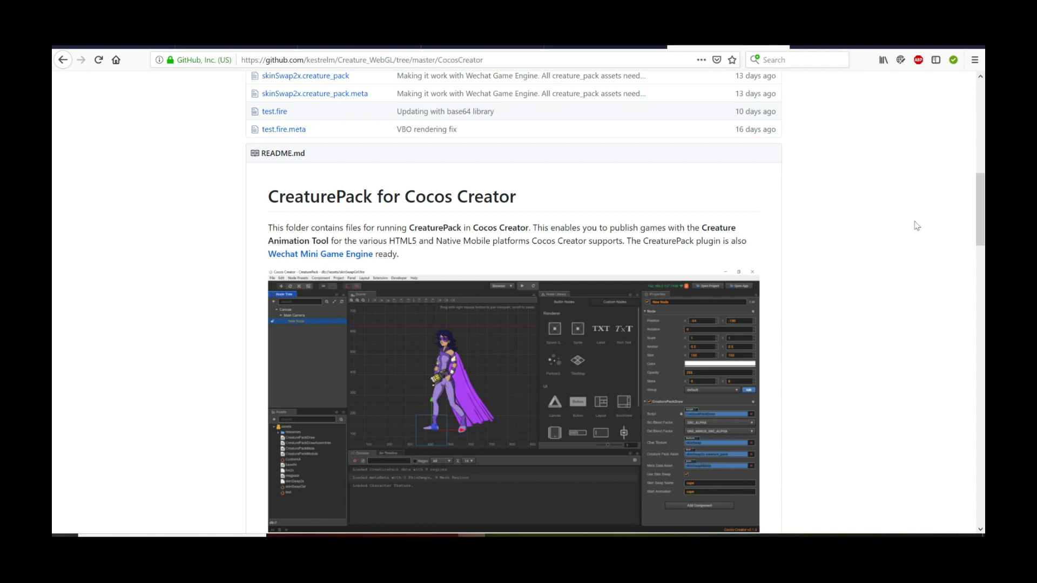
left_click_drag(979, 187, 922, 204)
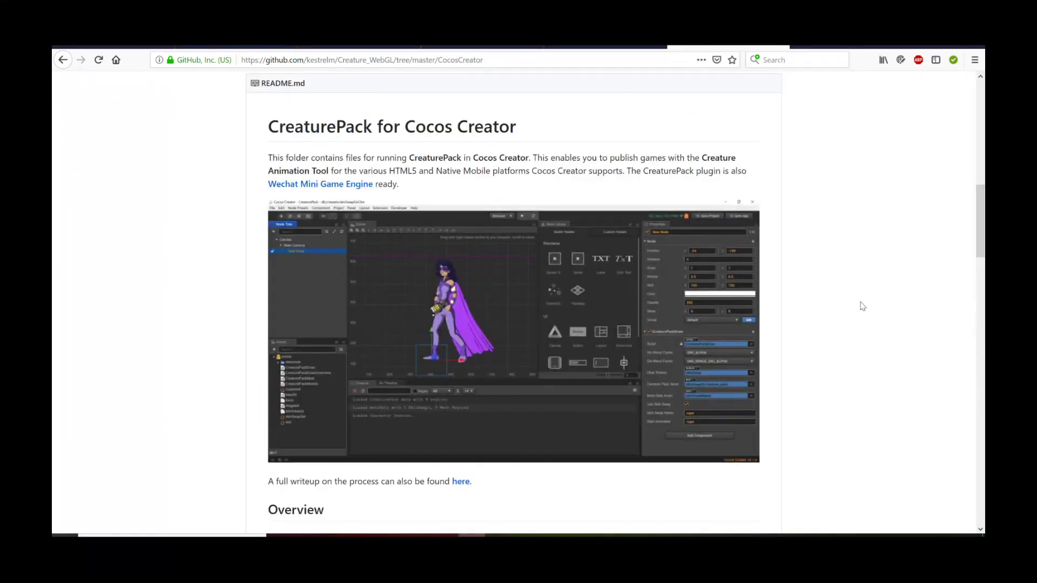
scroll(862, 306, "up", 4)
scroll(862, 308, "down", 3)
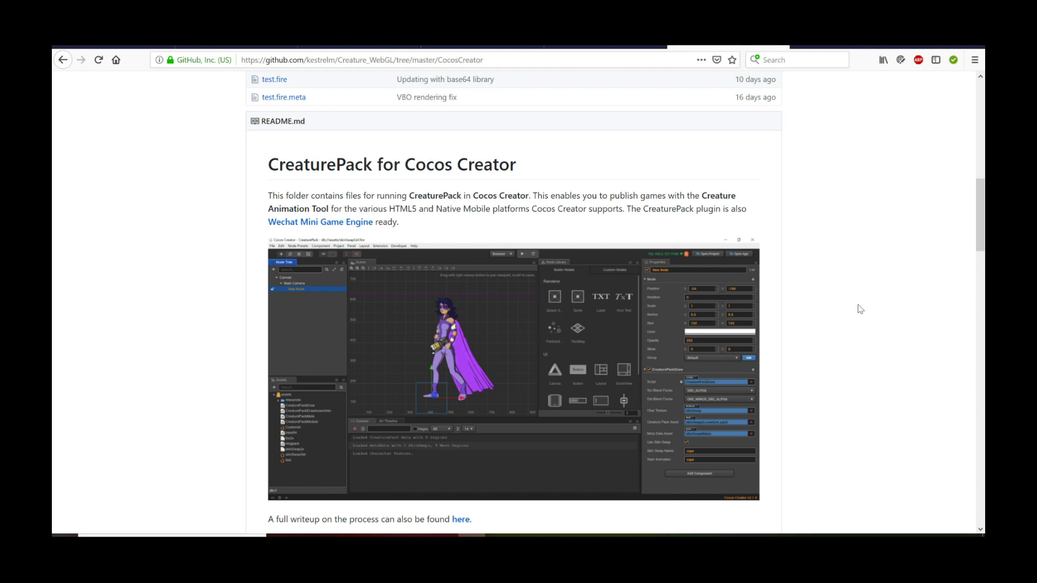
Step: Run python b64Encode.py on raptor_data.creature_pack and select the output name raptor_data.creature_pack.txt
key("alt+Tab")
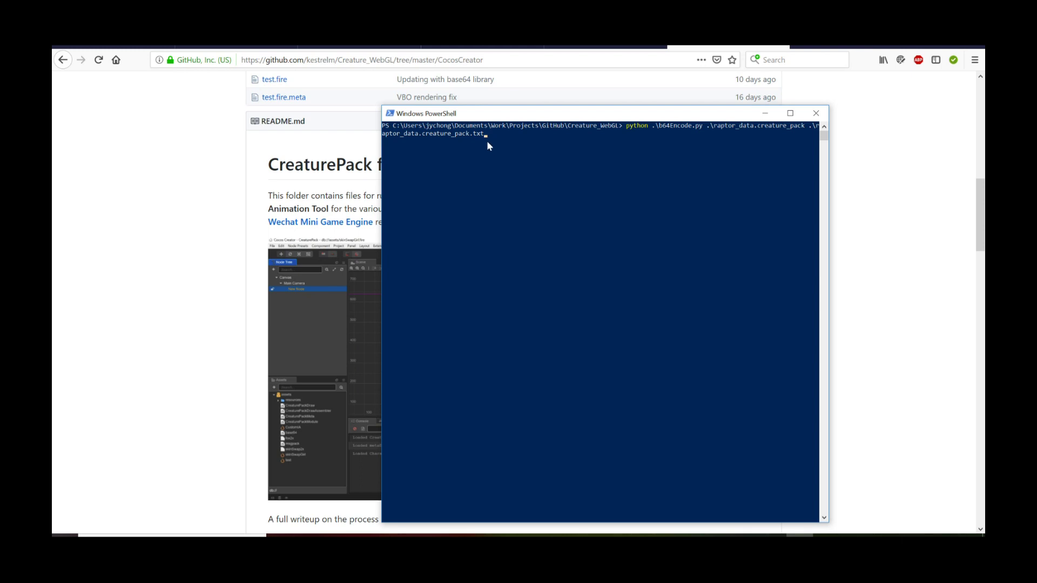
key("Return")
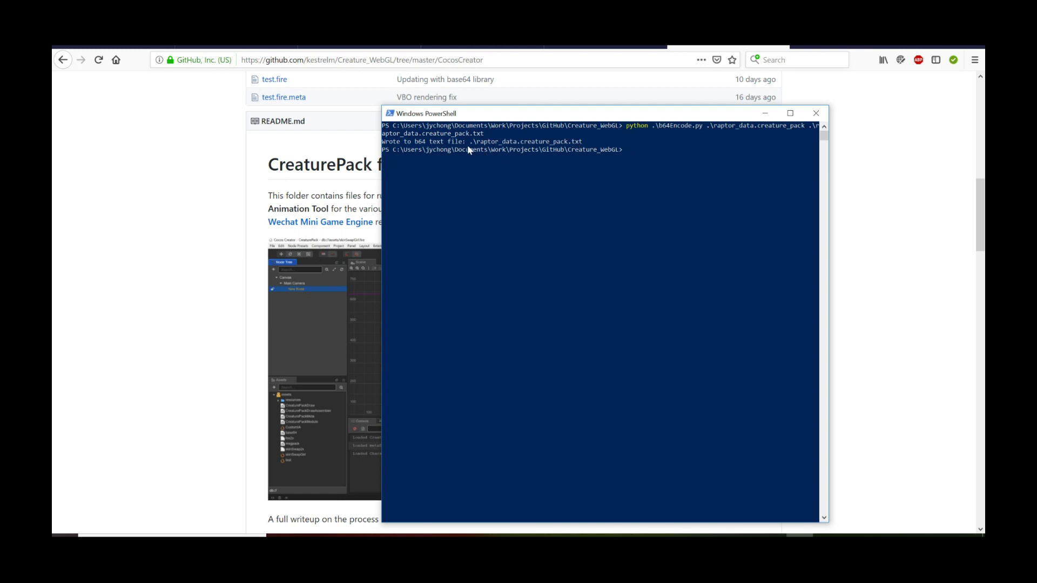
left_click_drag(584, 142, 469, 141)
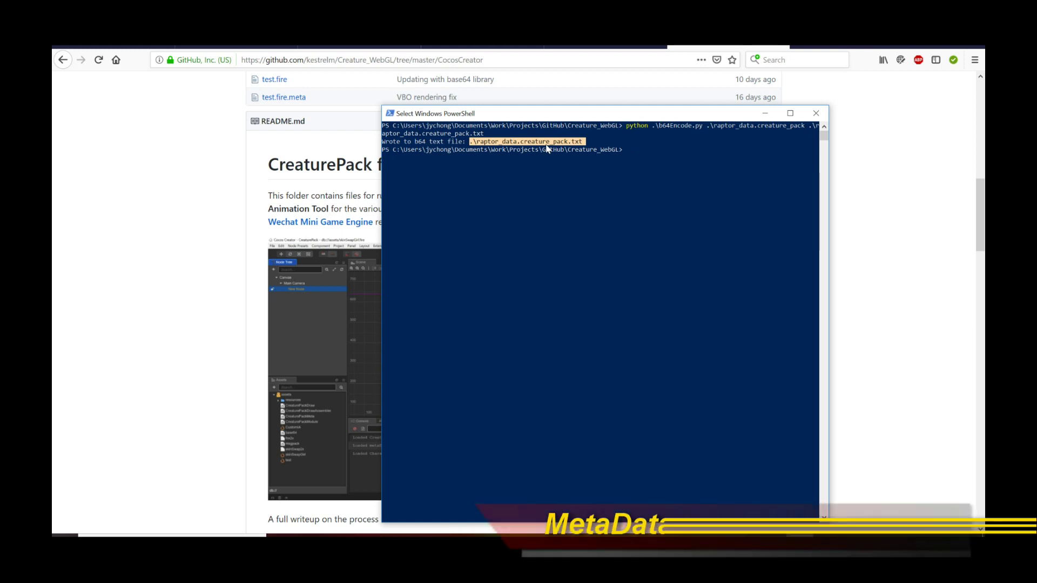
Step: Scroll to the README Usage section and highlight the b64 conversion and MetaData-to-JSON rename paragraphs
left_click(215, 218)
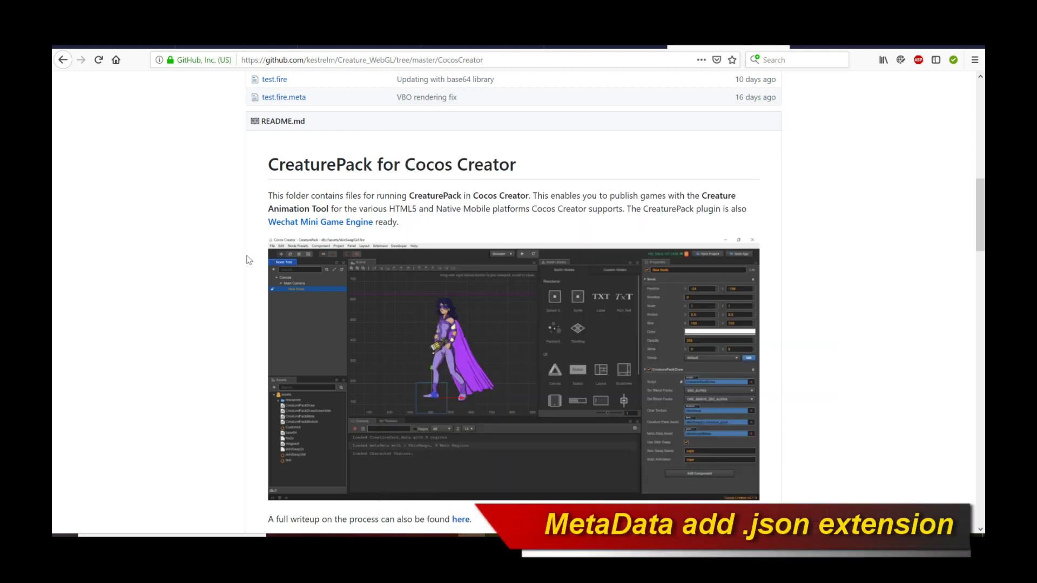
scroll(250, 257, "down", 8)
scroll(249, 259, "down", 2)
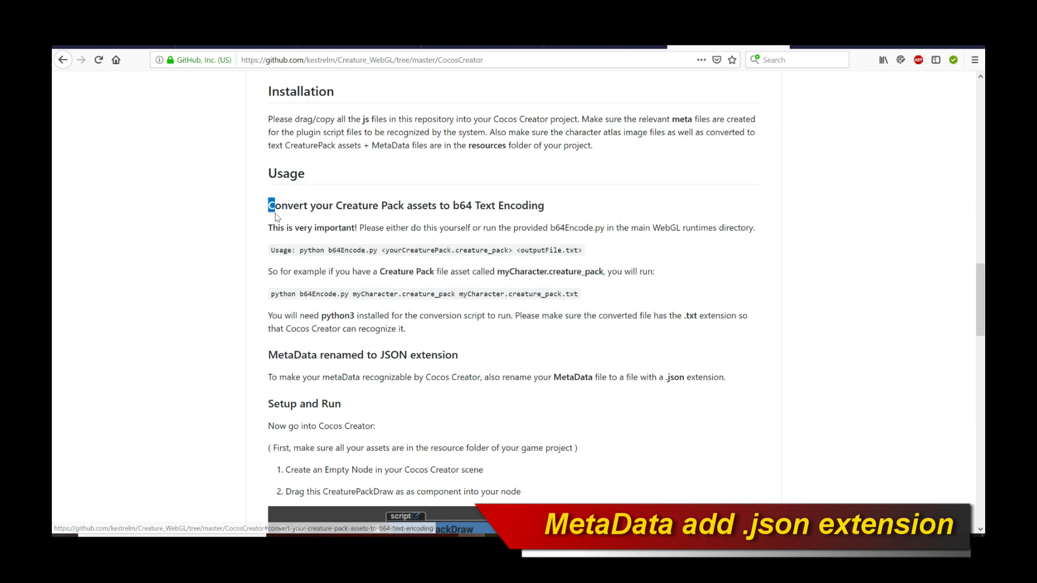
left_click_drag(268, 206, 746, 381)
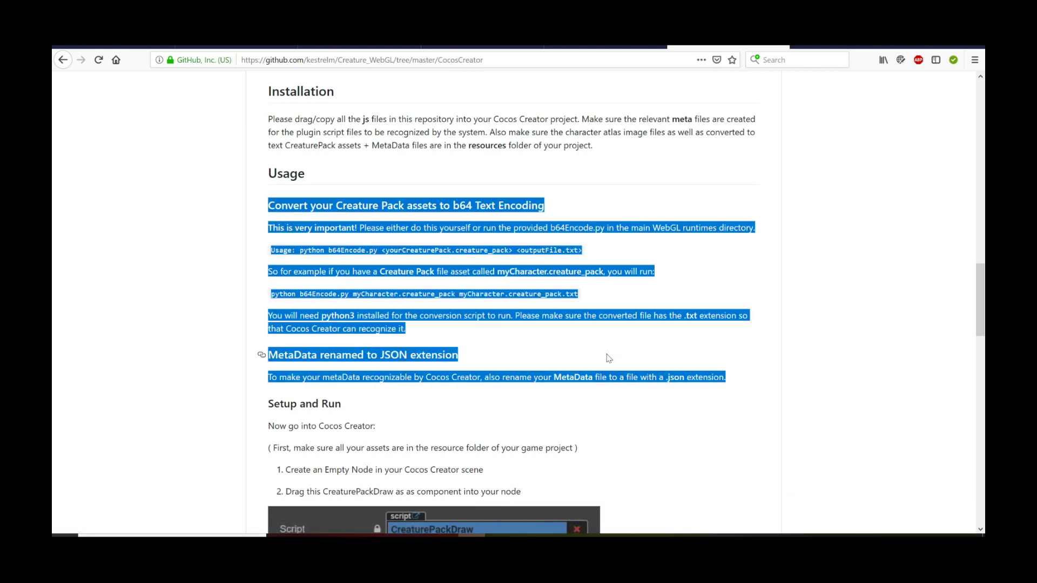
left_click_drag(274, 205, 726, 379)
left_click_drag(728, 379, 262, 204)
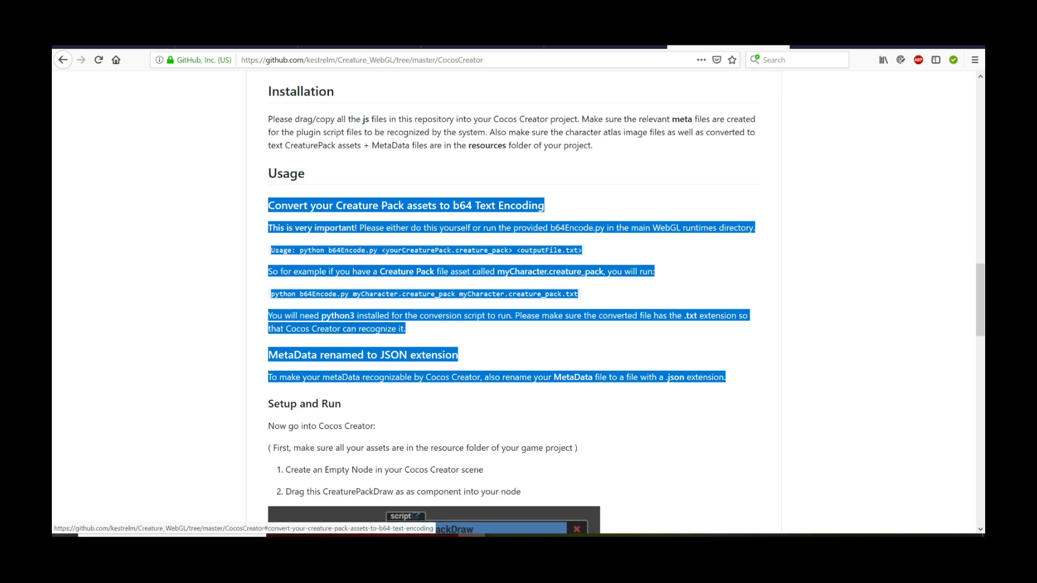
left_click(258, 249)
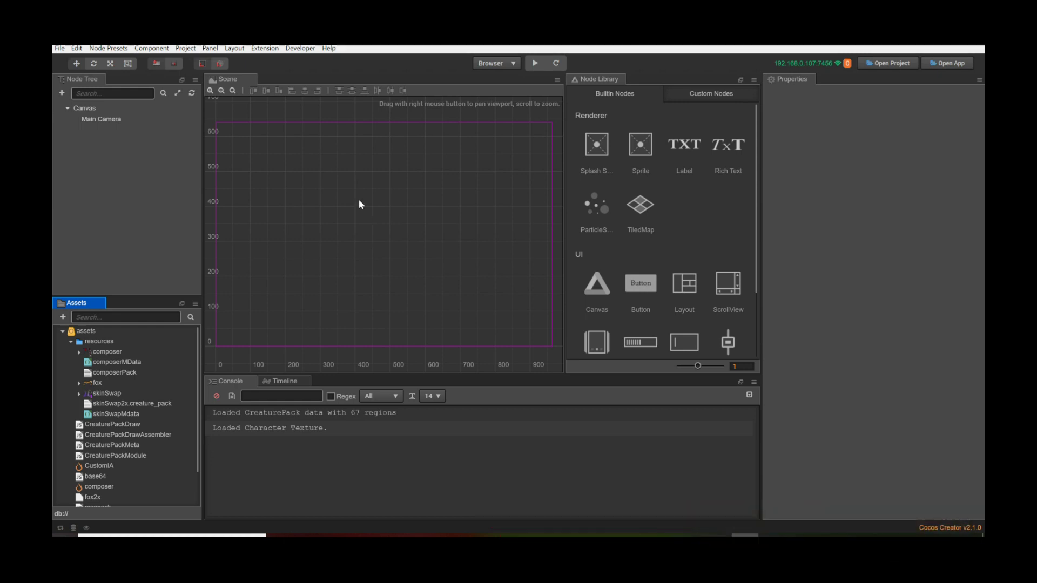
Step: Create an empty New Node as a child of Main Camera in the Node Tree
left_click(113, 124)
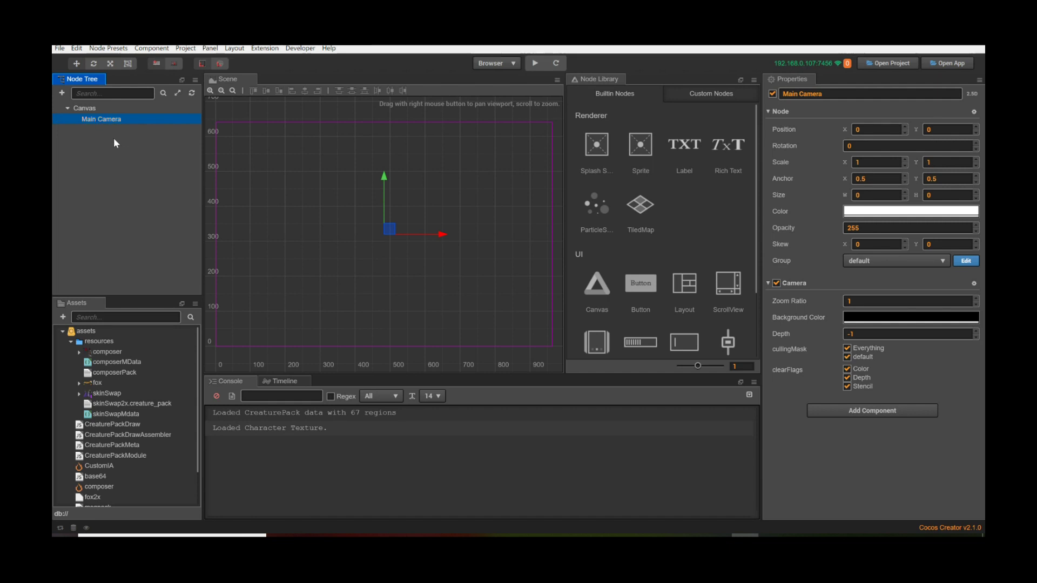
right_click(113, 124)
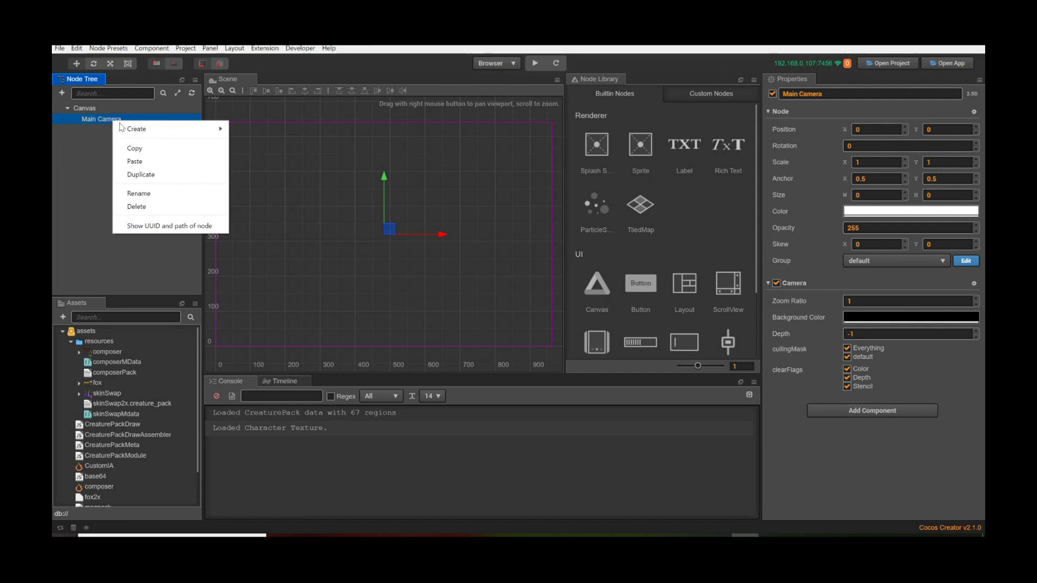
mouse_move(141, 131)
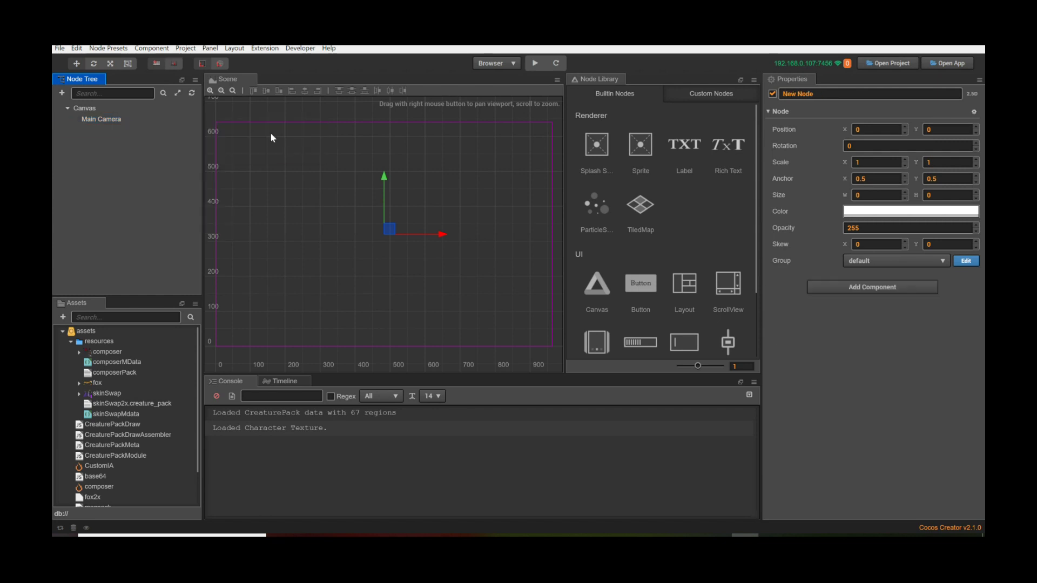
left_click(271, 132)
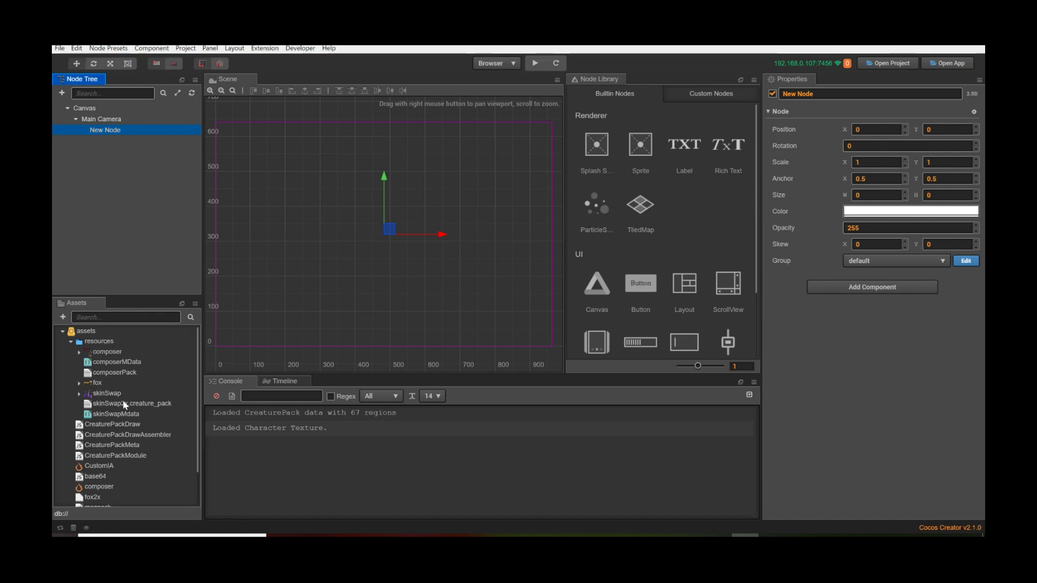
scroll(130, 401, "down", 2)
scroll(130, 402, "up", 2)
scroll(128, 411, "down", 2)
scroll(124, 357, "up", 2)
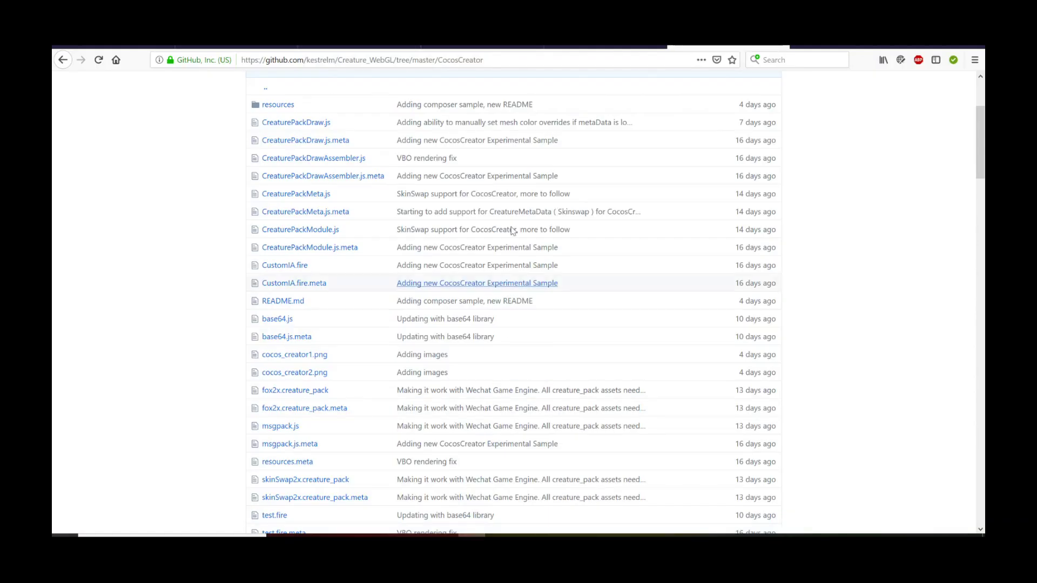
Step: Scroll through the CocosCreator folder's files on GitHub, then return to Cocos Creator
scroll(532, 261, "up", 3)
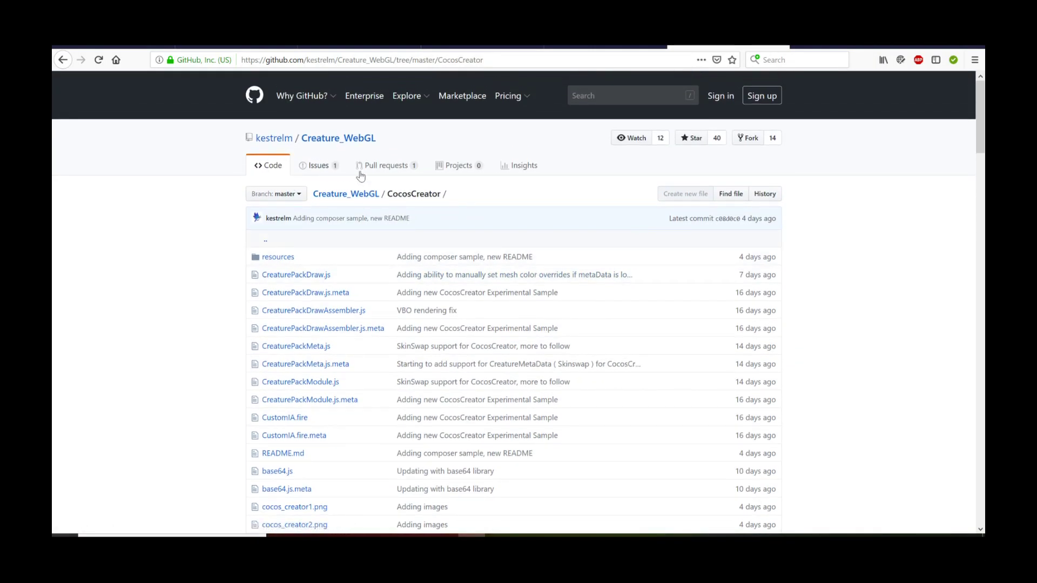
scroll(411, 257, "down", 5)
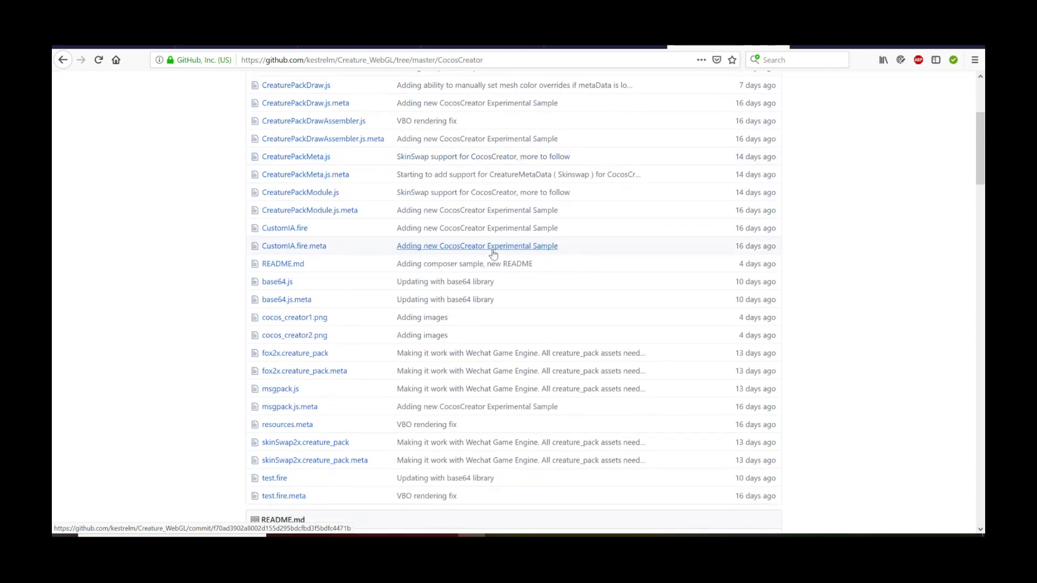
mouse_move(980, 137)
left_mouse_down()
mouse_move(981, 156)
mouse_move(981, 121)
mouse_move(982, 362)
mouse_move(974, 101)
mouse_move(976, 126)
left_mouse_up()
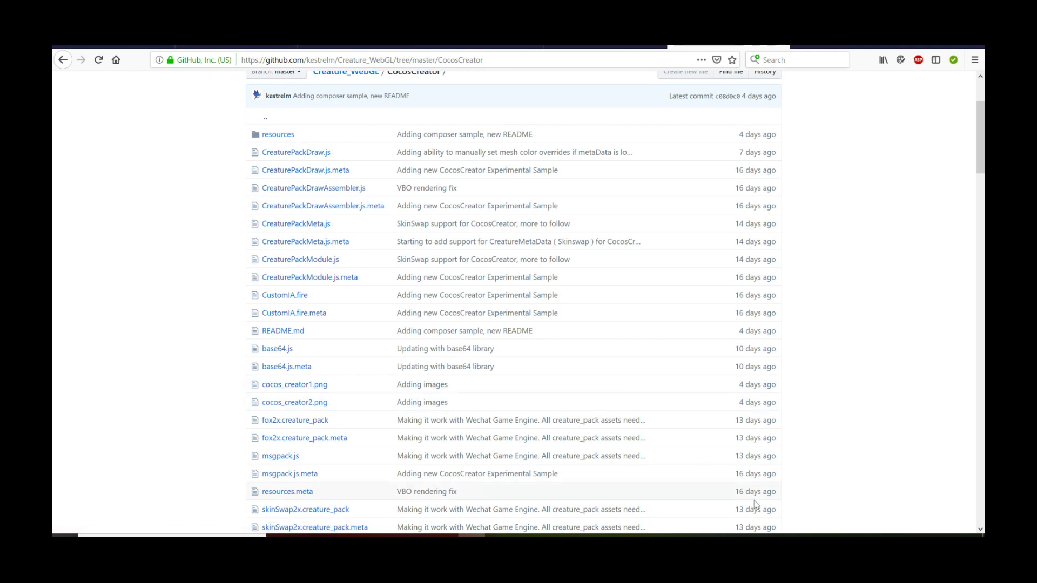
key("alt+Tab")
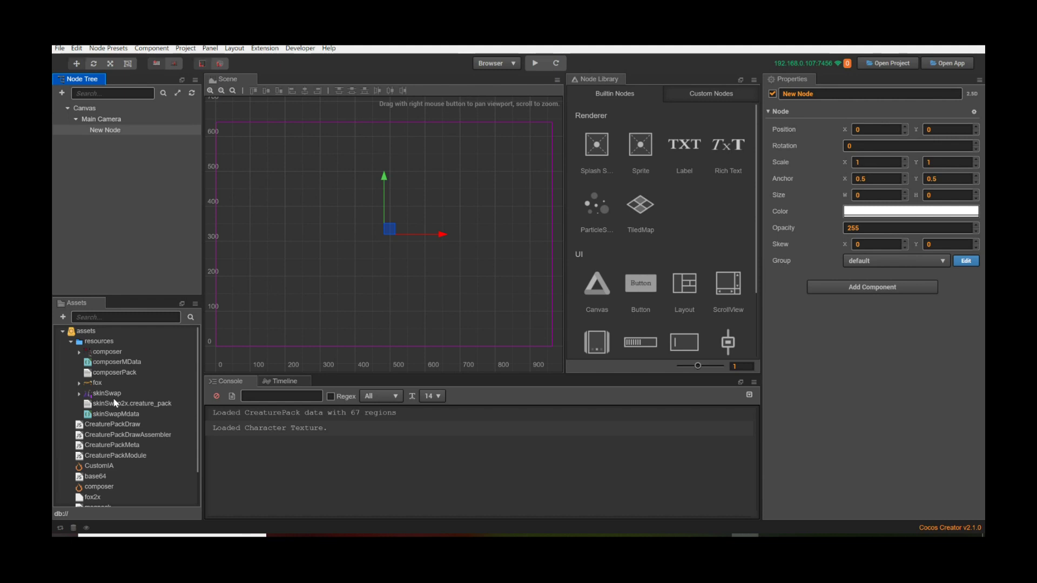
Step: Drop the CreaturePackDraw script from Assets onto New Node's Properties to add the component
left_click(109, 129)
left_click_drag(93, 425, 889, 363)
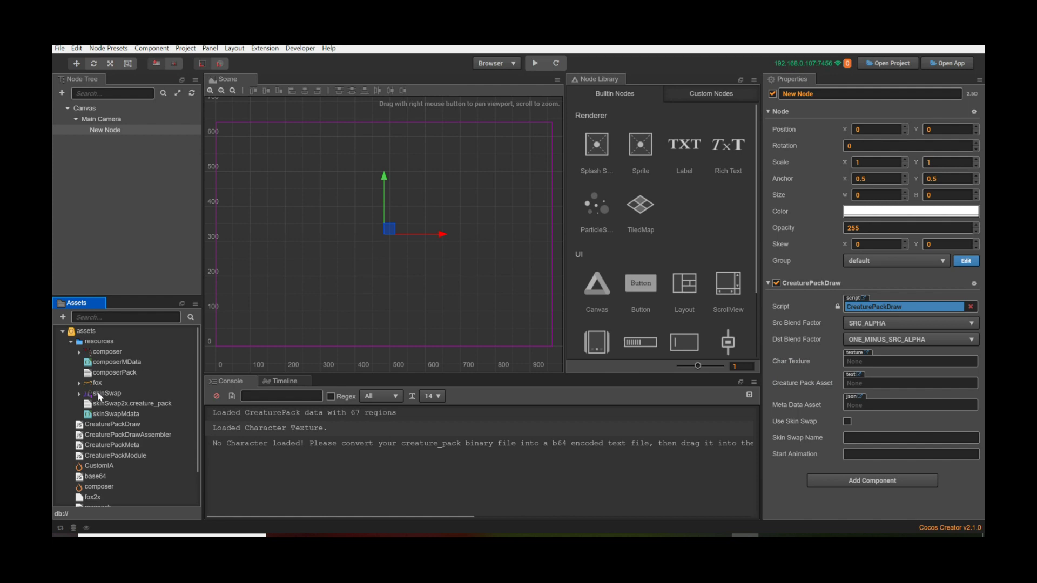
Step: Assign skinSwap as Char Texture, skinSwap2x.creature_pack as pack asset, and skinSwapMdata as meta data
left_click_drag(99, 397, 863, 364)
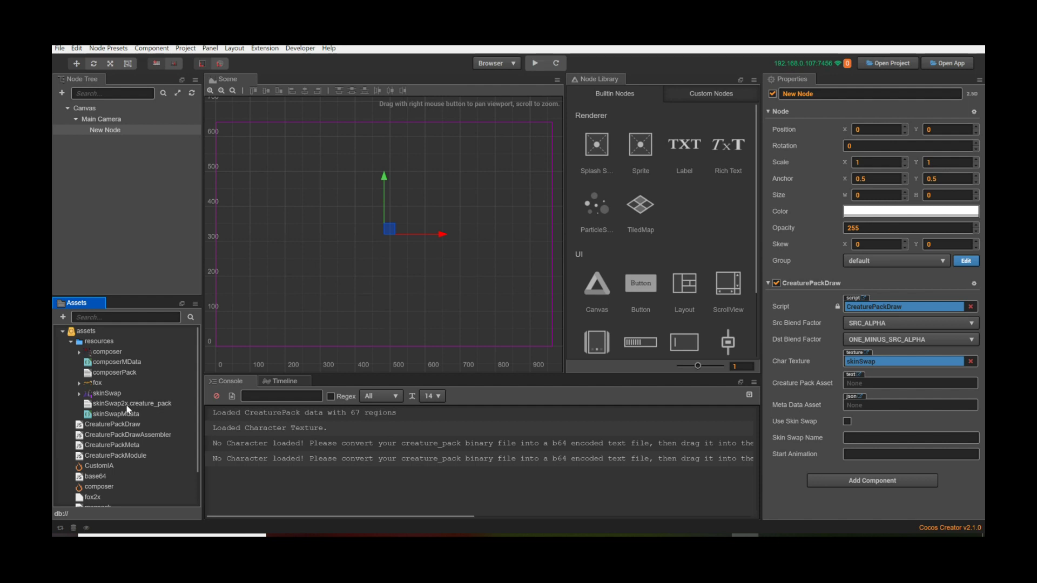
left_click_drag(125, 404, 867, 385)
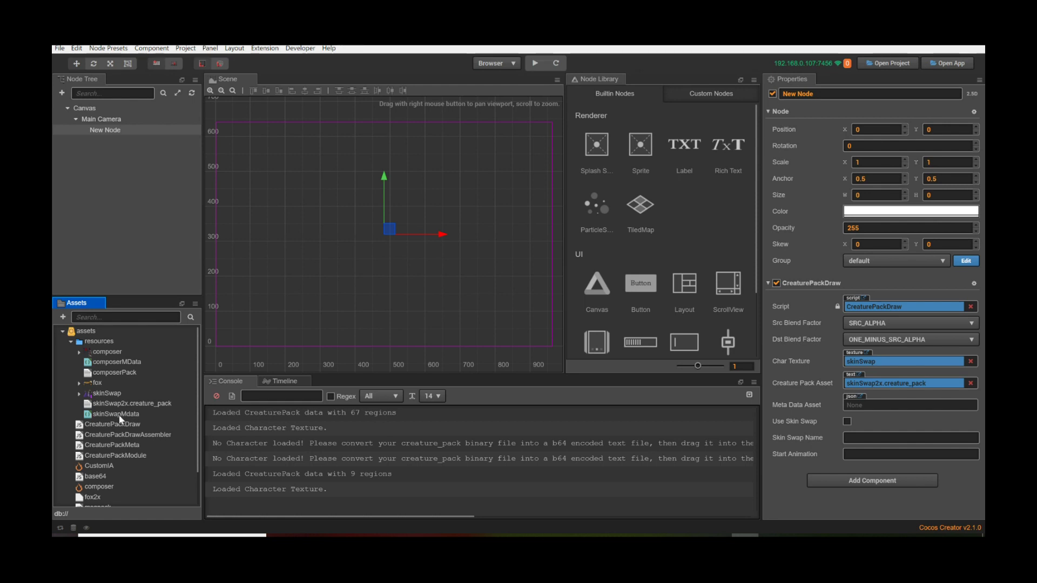
left_click_drag(120, 420, 886, 406)
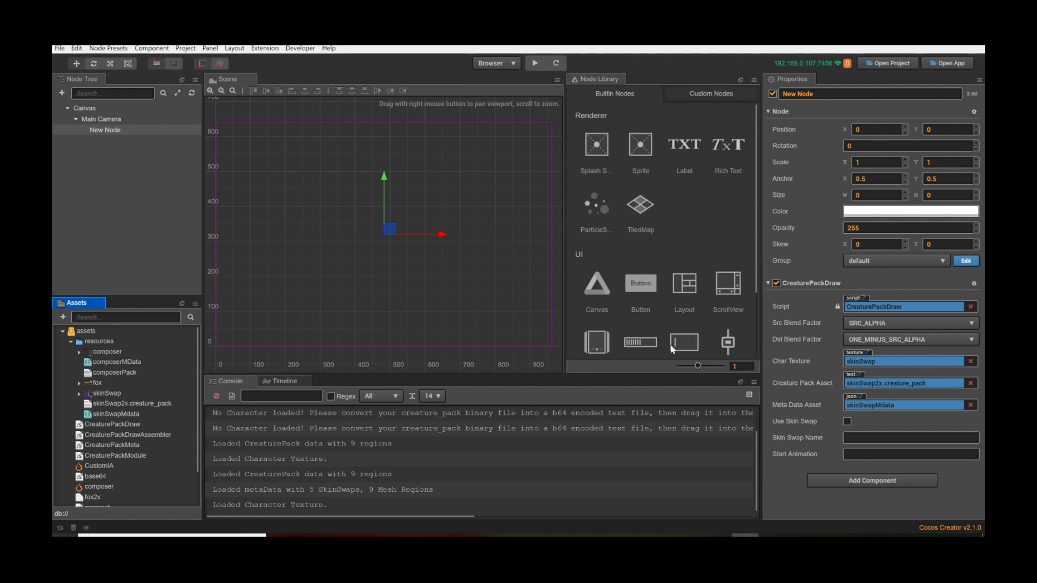
Step: Resize New Node to 150 by 150 and drag the character down to about 16, -247
left_click(875, 195)
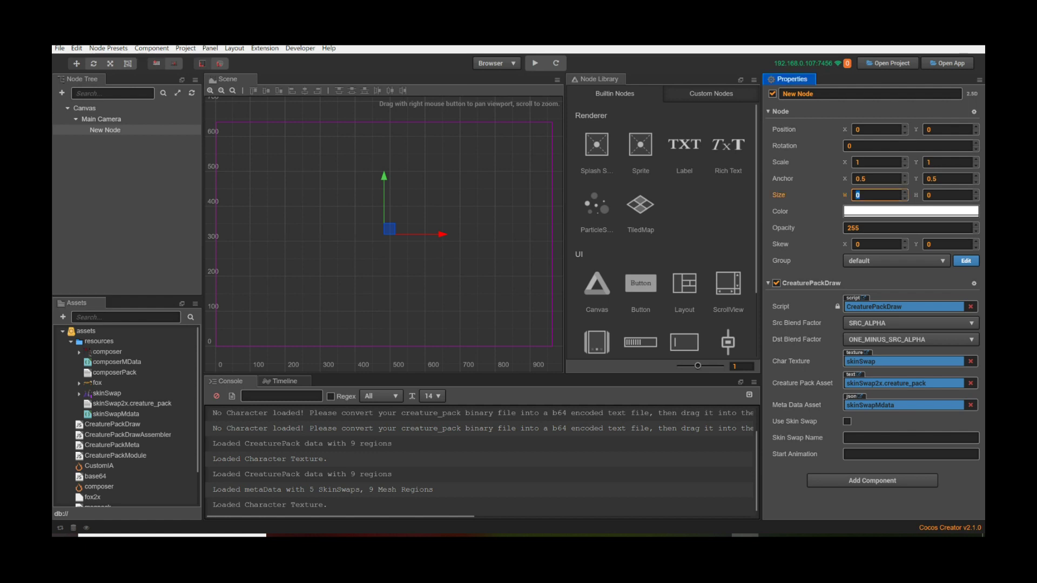
type("150")
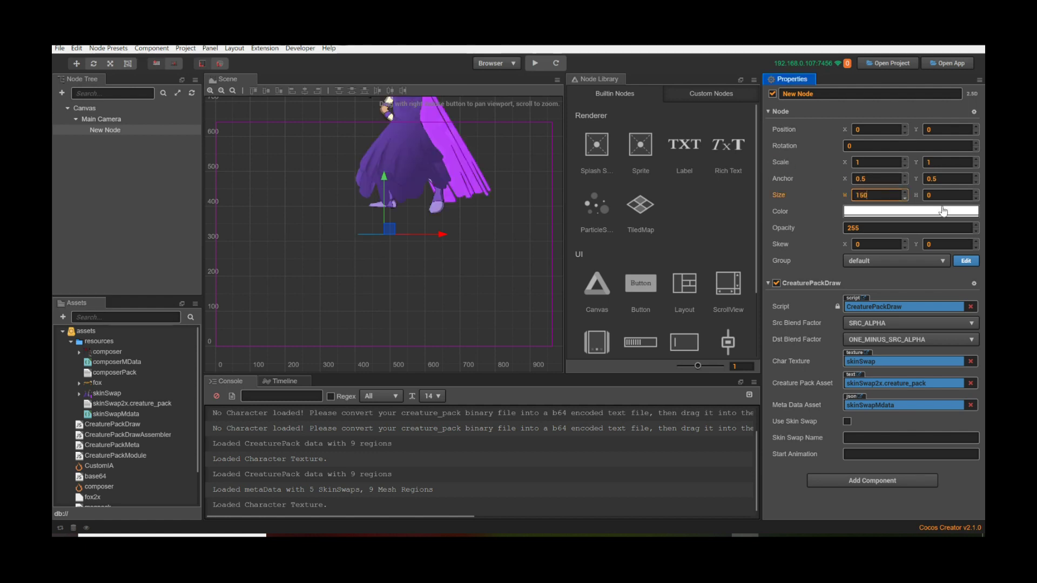
left_click(948, 195)
type("150")
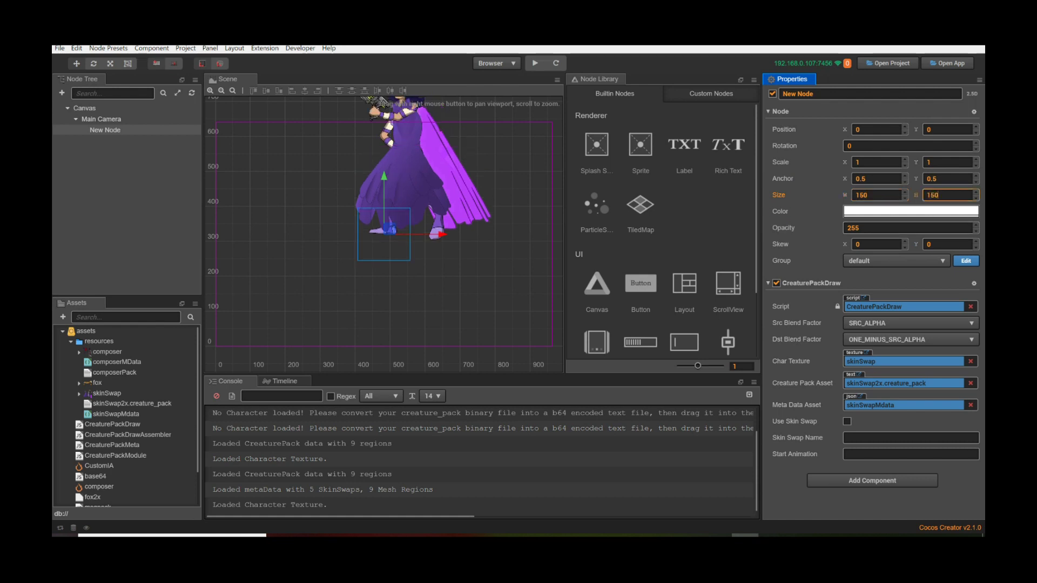
left_click_drag(390, 231, 396, 319)
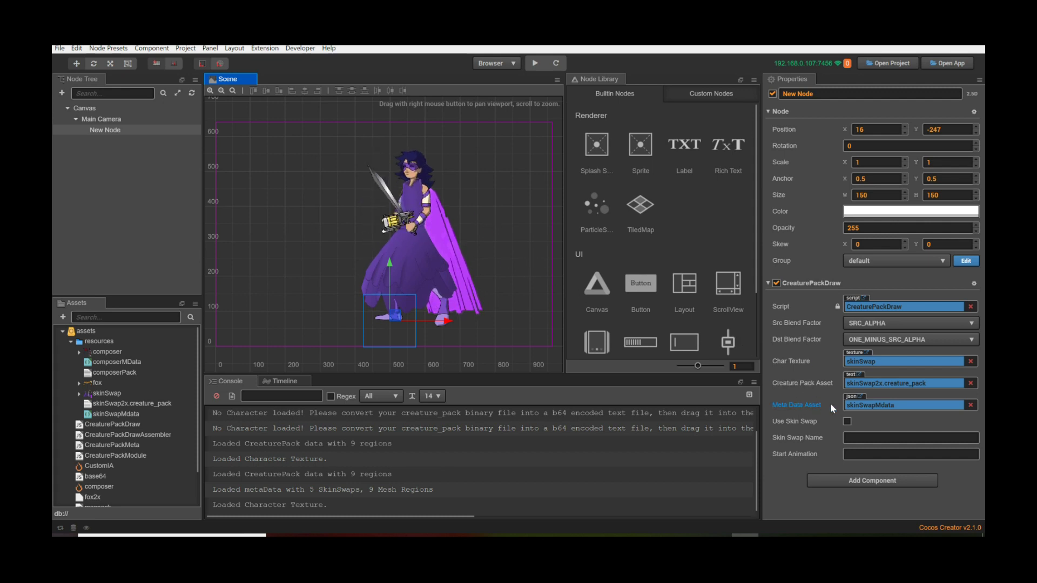
left_click(910, 437)
Step: Turn on Use Skin Swap with skin name 'cape' and set the start animation to 'cape'
left_click(910, 437)
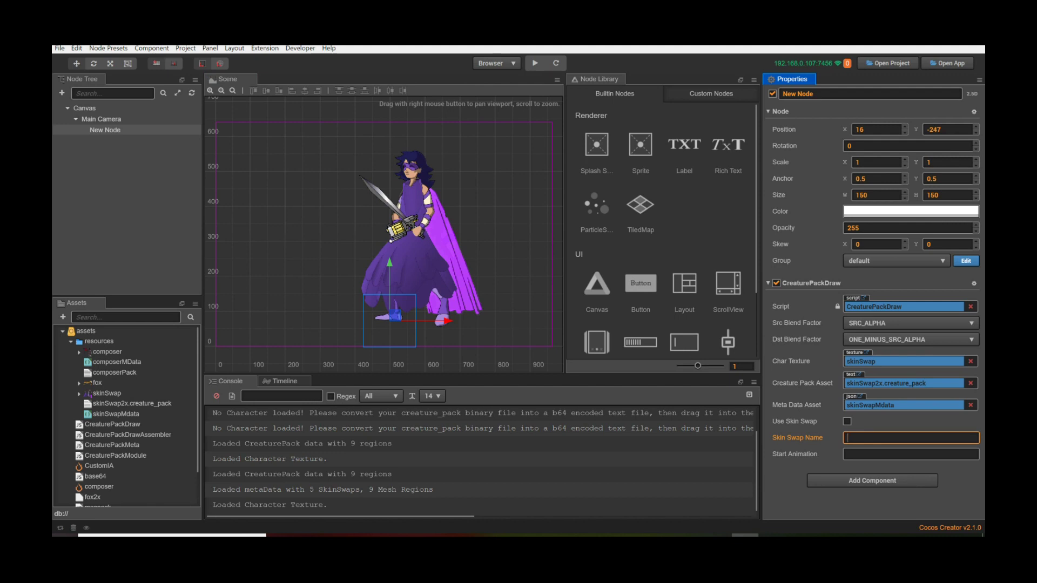
type("cap")
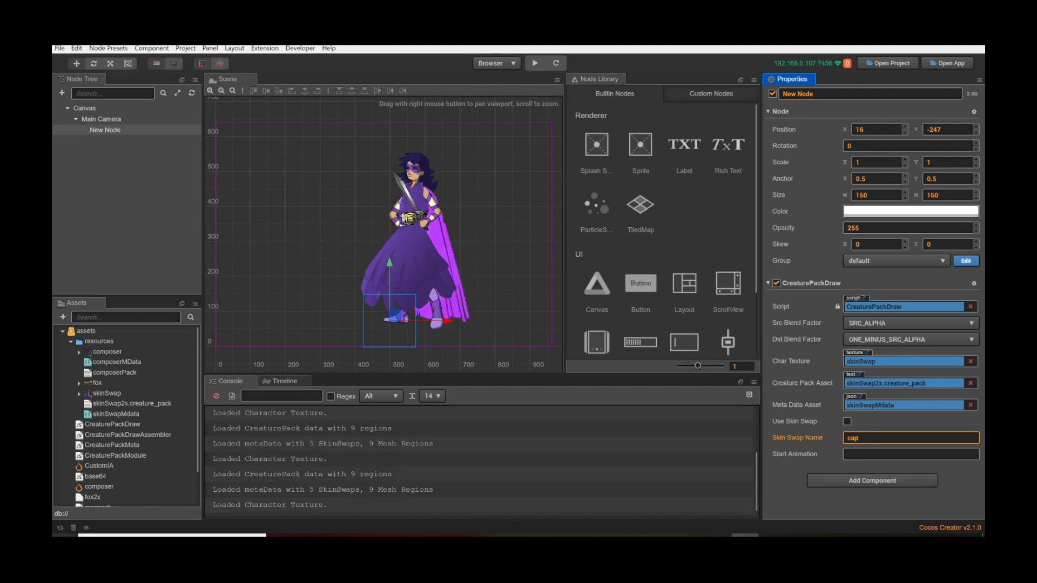
type("e")
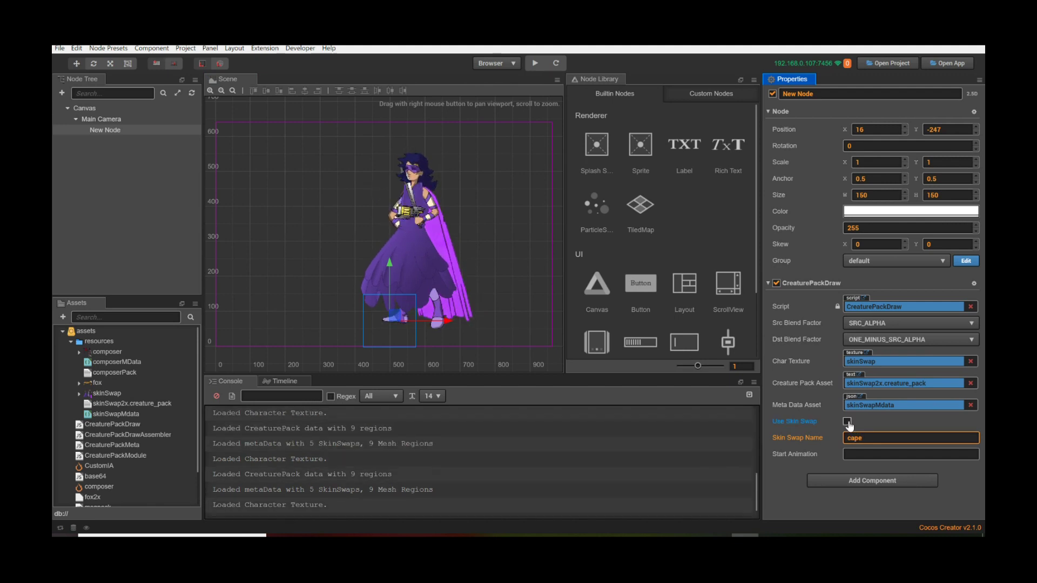
left_click(846, 421)
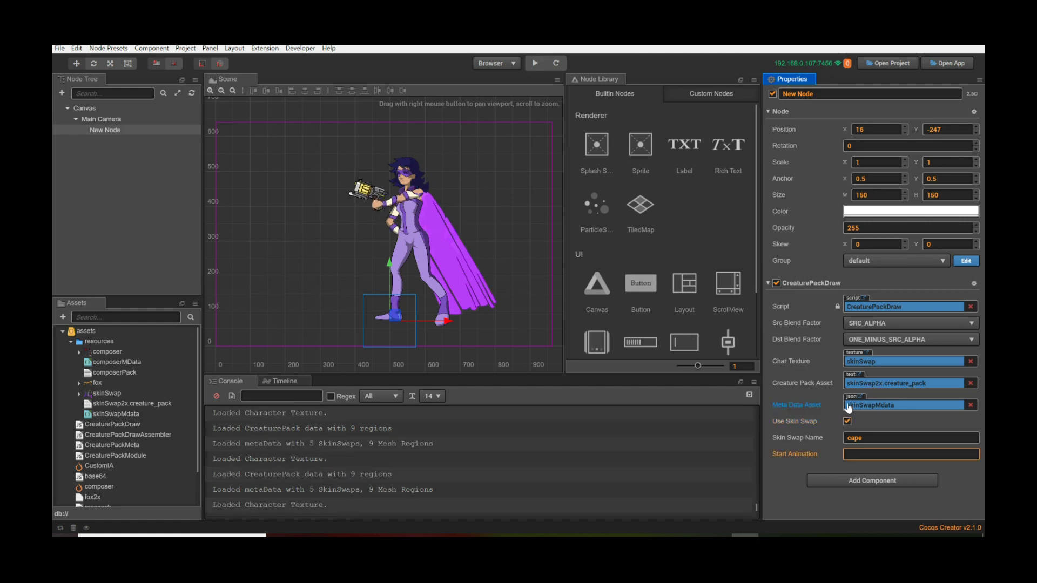
left_click(910, 454)
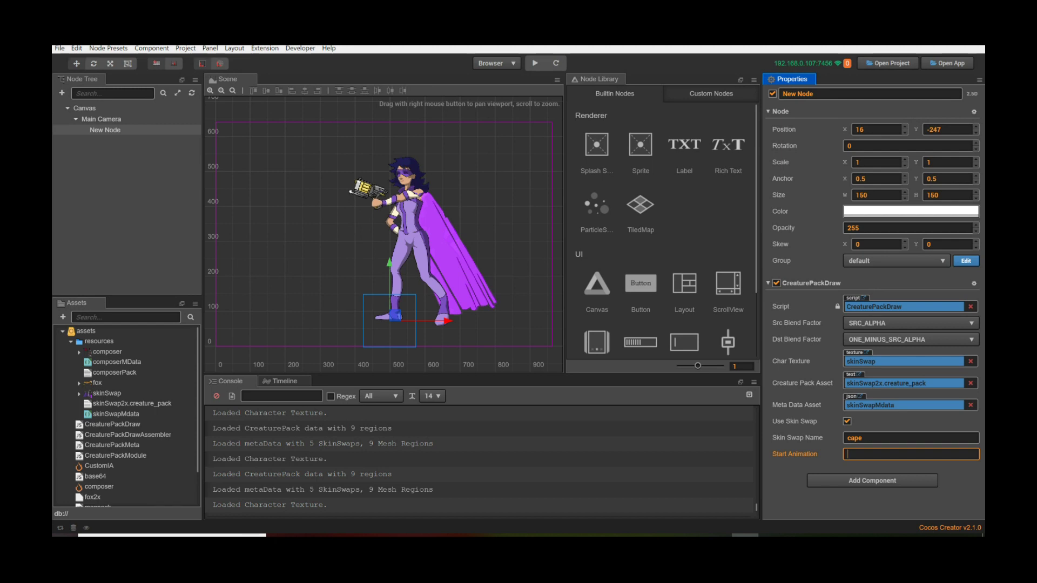
type("pe")
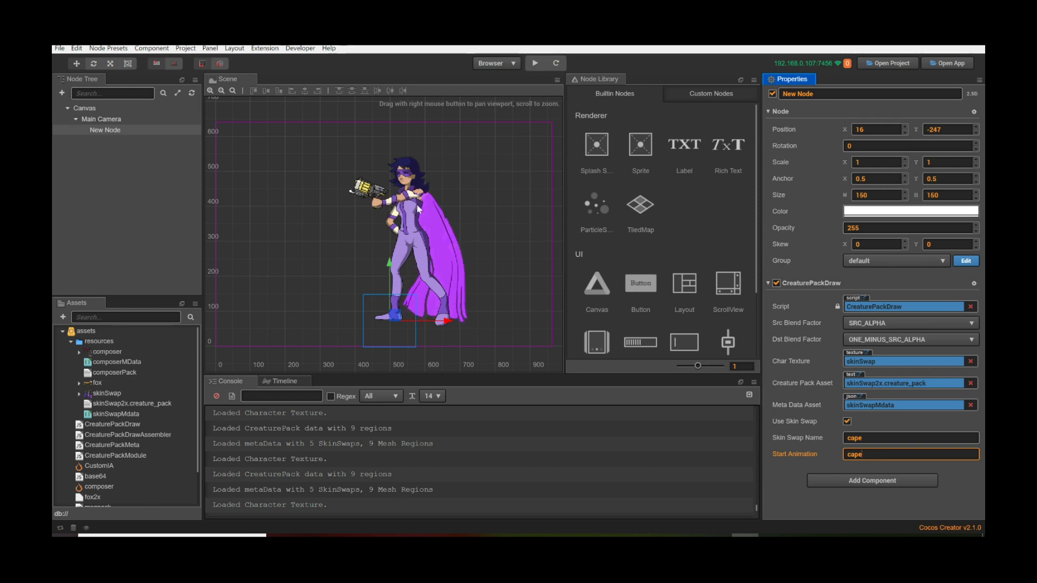
key("Return")
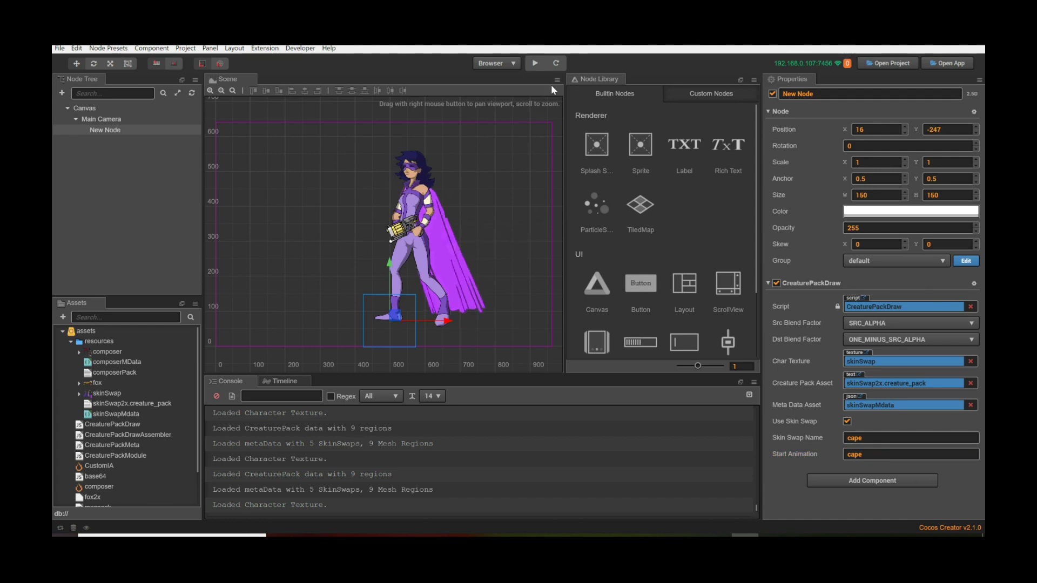
Step: Preview the caped character in the browser
left_click(534, 65)
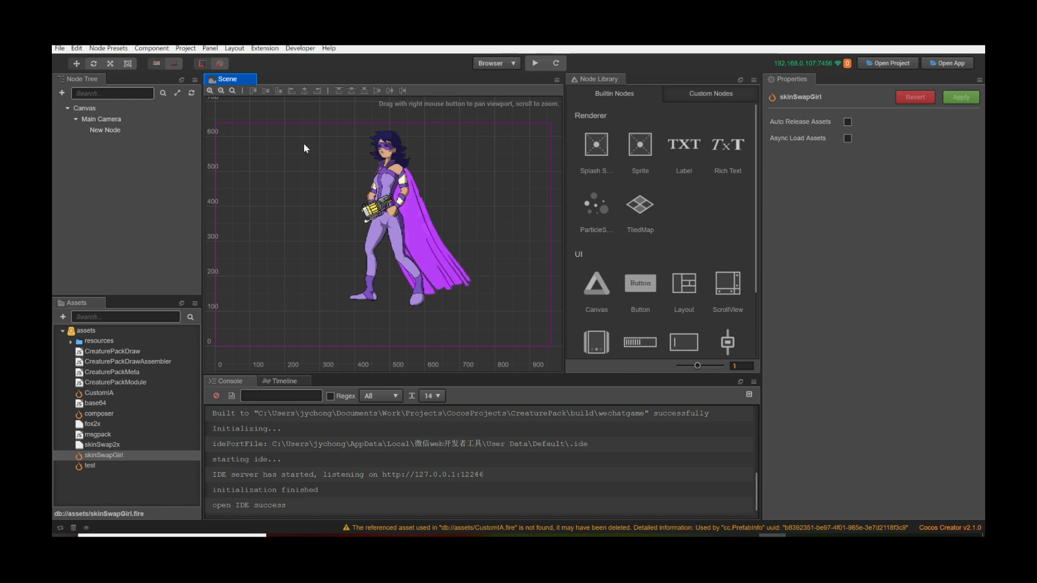
Step: Build the project for Wechat Game from the Build settings and play the built game
left_click(185, 48)
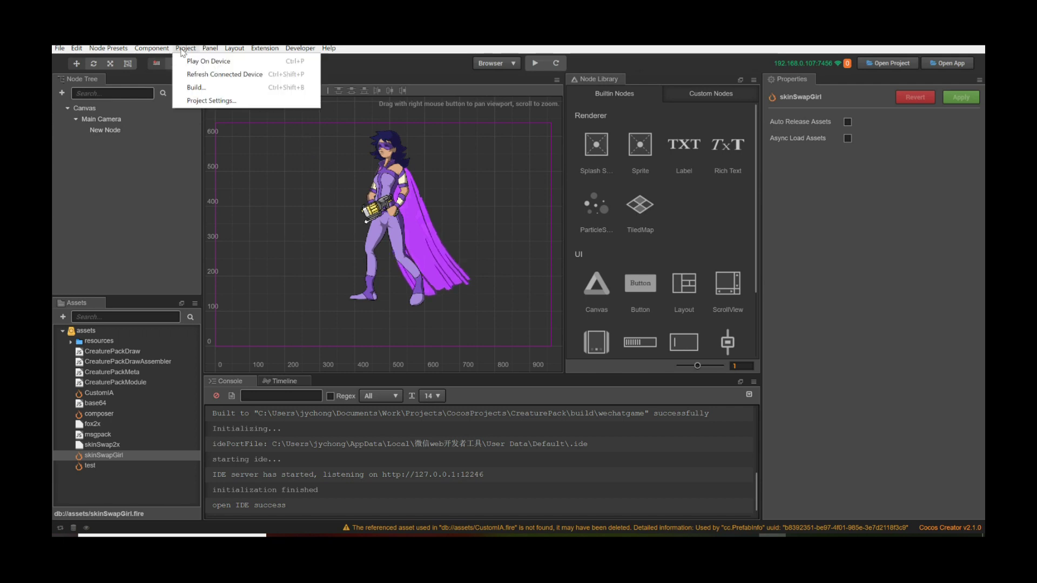
left_click(208, 100)
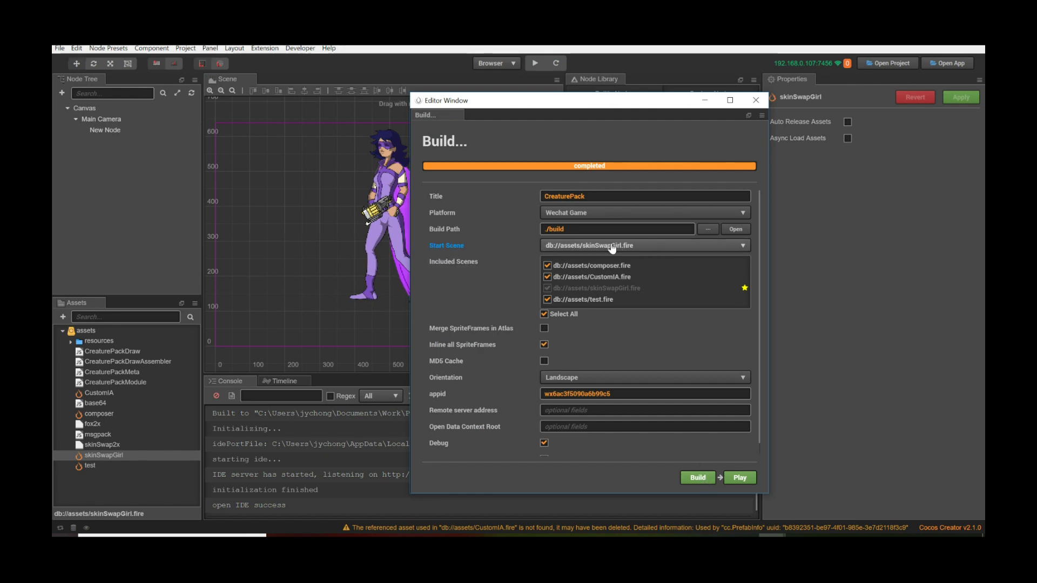
left_click(696, 478)
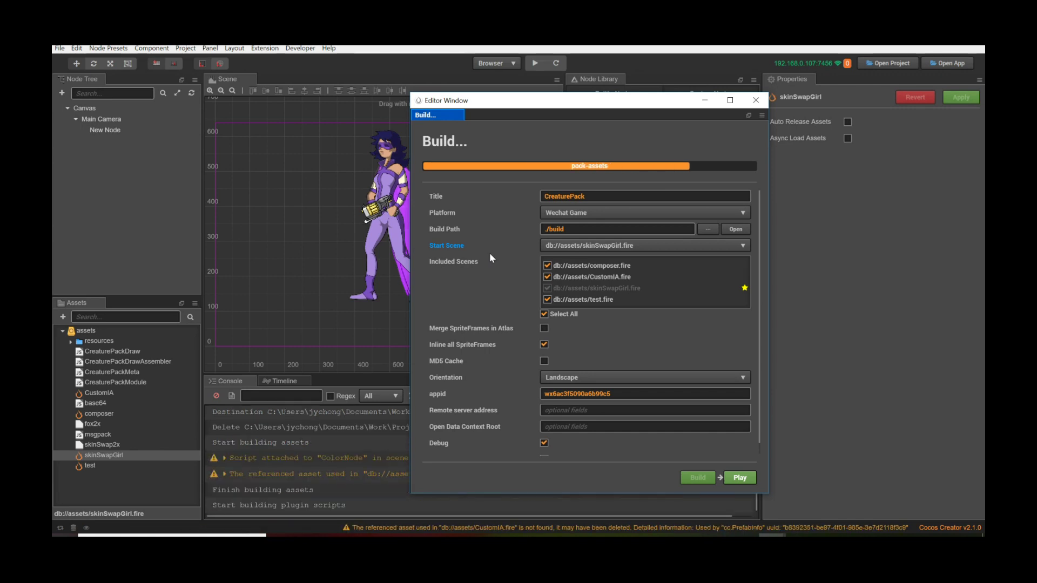
left_click(739, 479)
Step: Wait while WeChat Devtools opens and initializes the built wechatgame project
mouse_move(495, 427)
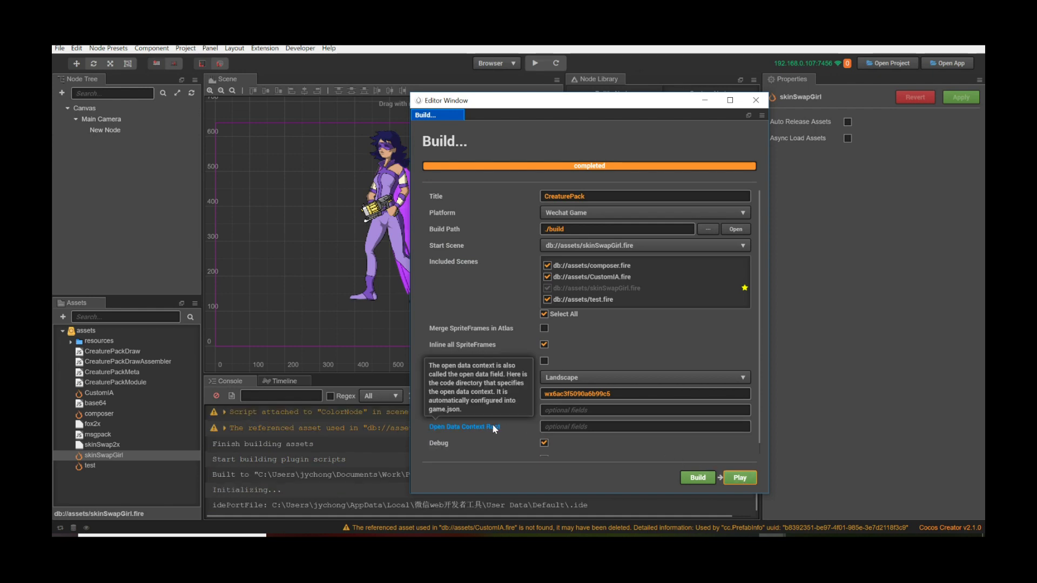